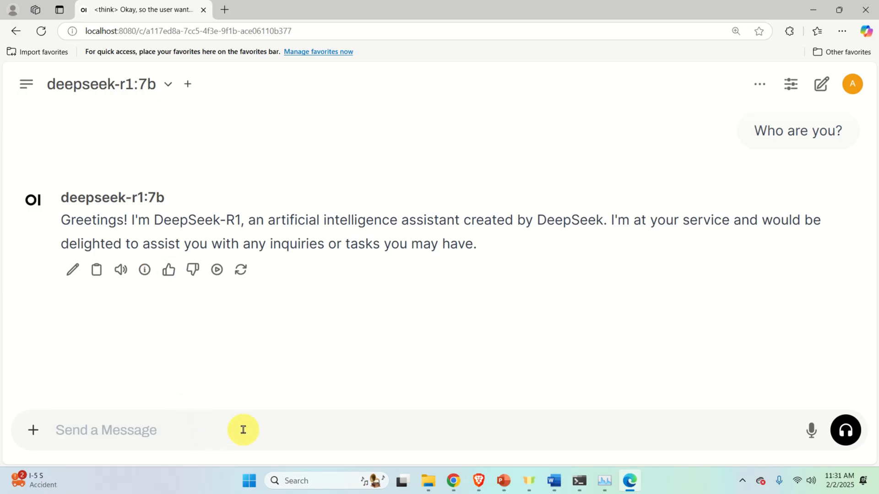
text(How to solve a quadratic equation x^)
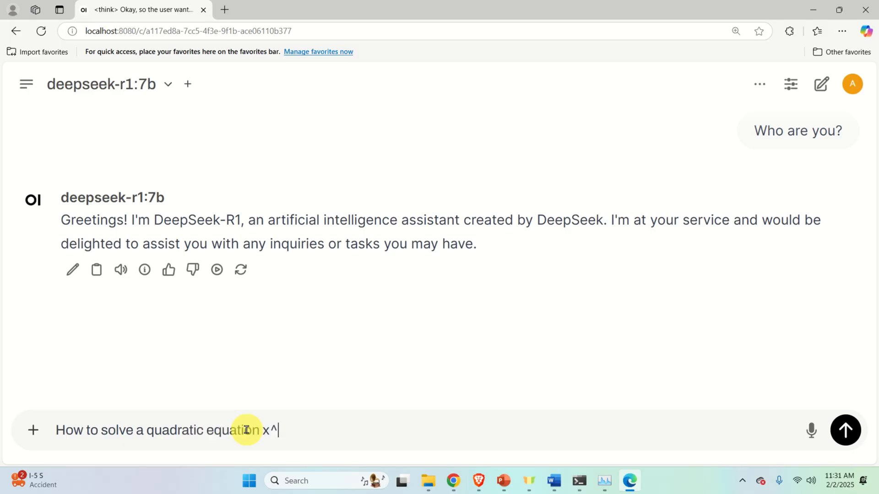
text(²+3*x+)
Step: Fix the typo and send 'How to solve a quadratic equation x²+3x+15=0' to deepseek-r1:7b, checking GPU usage
key(BackSpace)
key(Right)
key(Right)
text(15=0)
key(Return)
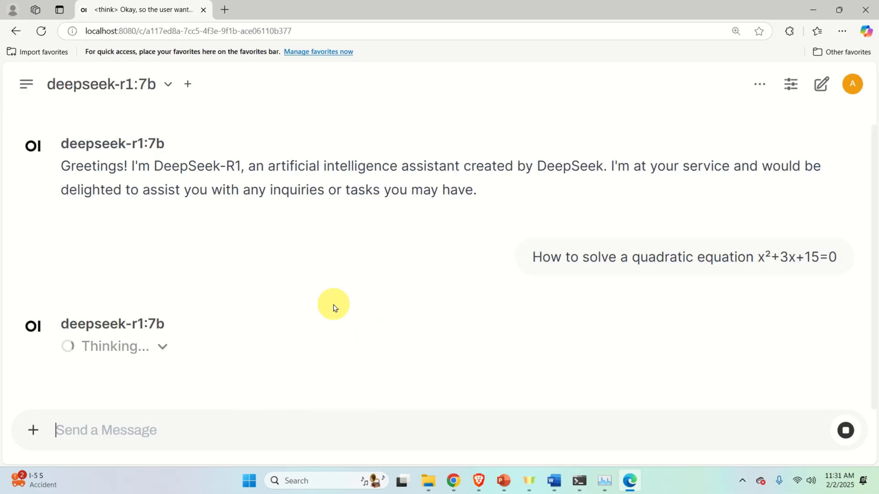
click(604, 480)
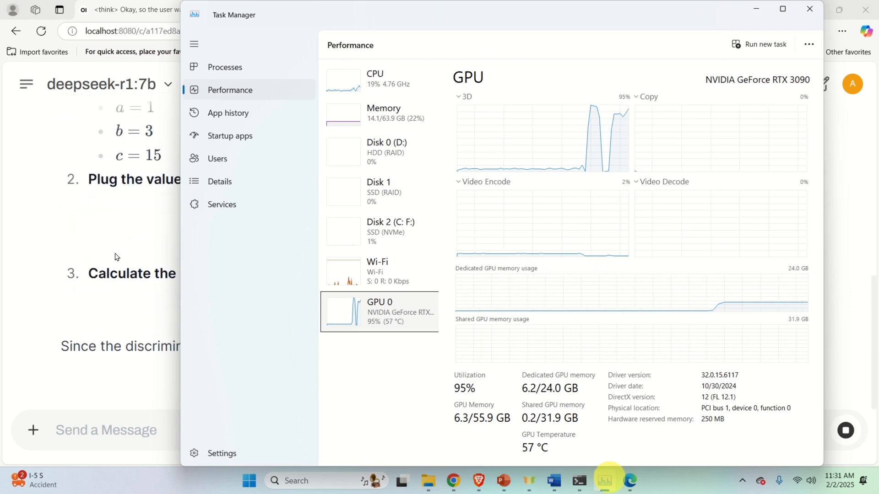
click(638, 182)
Step: Bring the chat back to the front to review the step-by-step quadratic solution
click(183, 282)
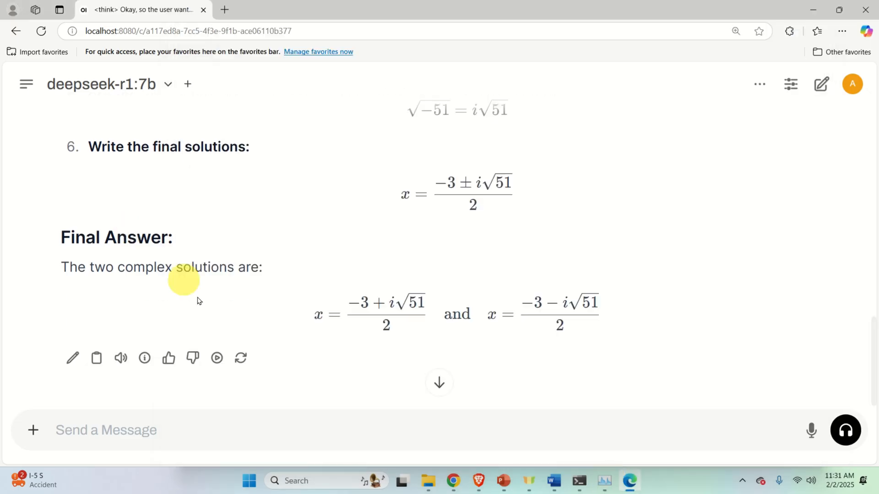
scroll(252, 368, up, 2)
scroll(252, 367, up, 3)
scroll(313, 304, up, 4)
scroll(314, 304, up, 1)
scroll(320, 310, up, 1)
scroll(320, 288, down, 1)
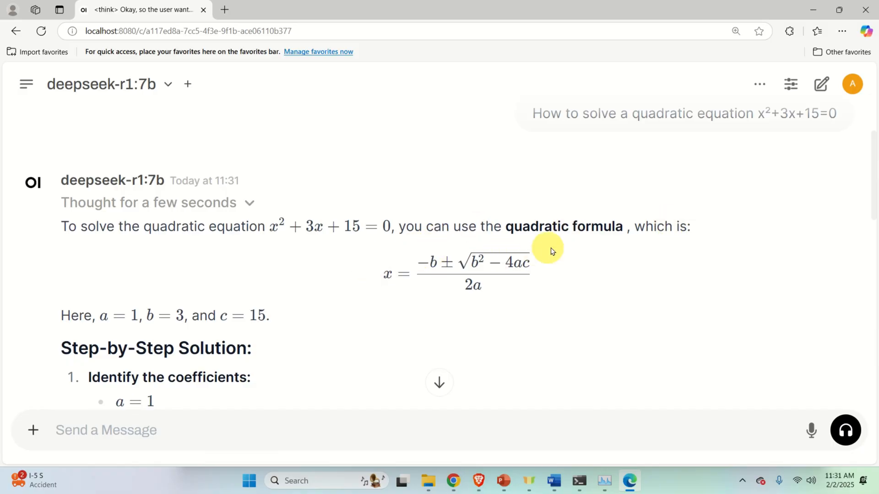
scroll(517, 247, down, 3)
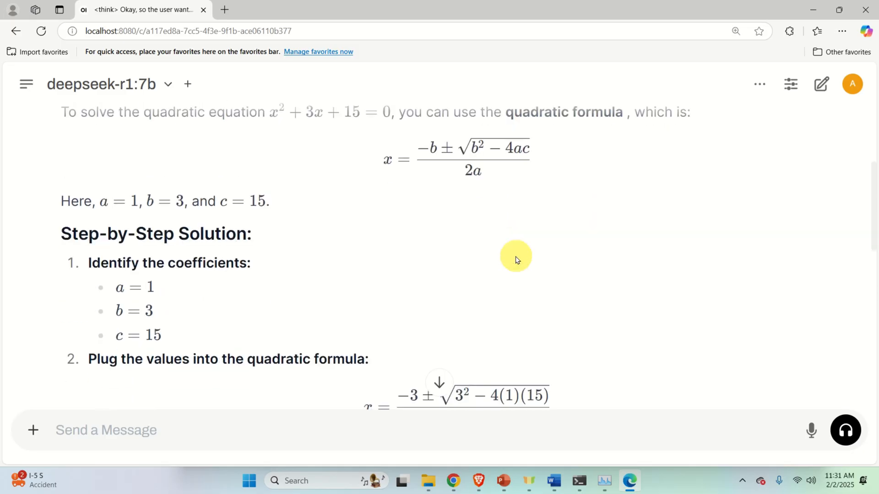
scroll(344, 281, down, 2)
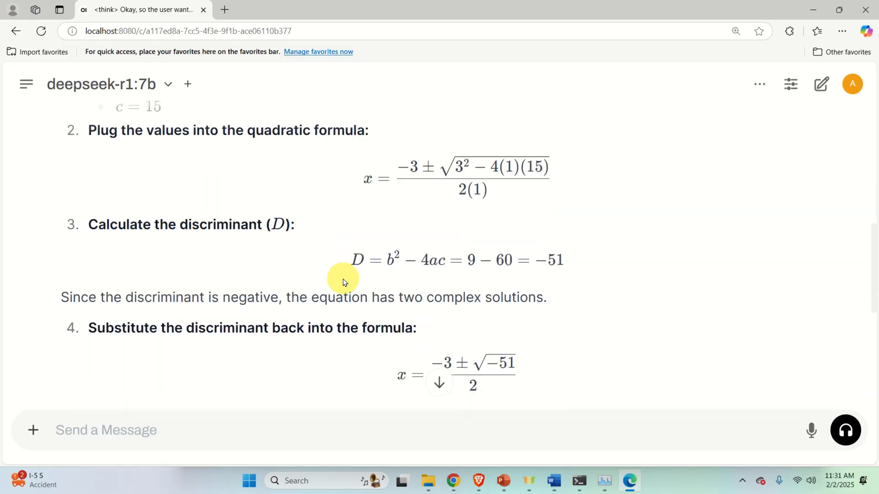
scroll(344, 283, down, 2)
scroll(344, 282, down, 3)
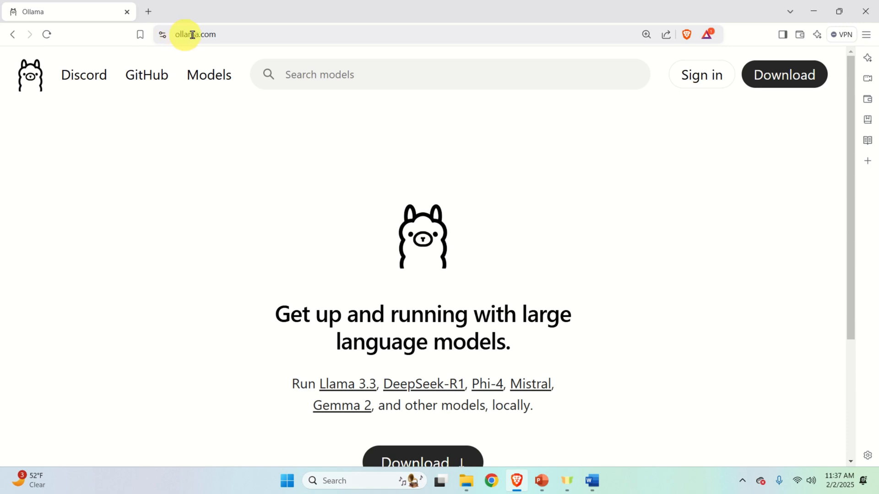
scroll(252, 97, down, 1)
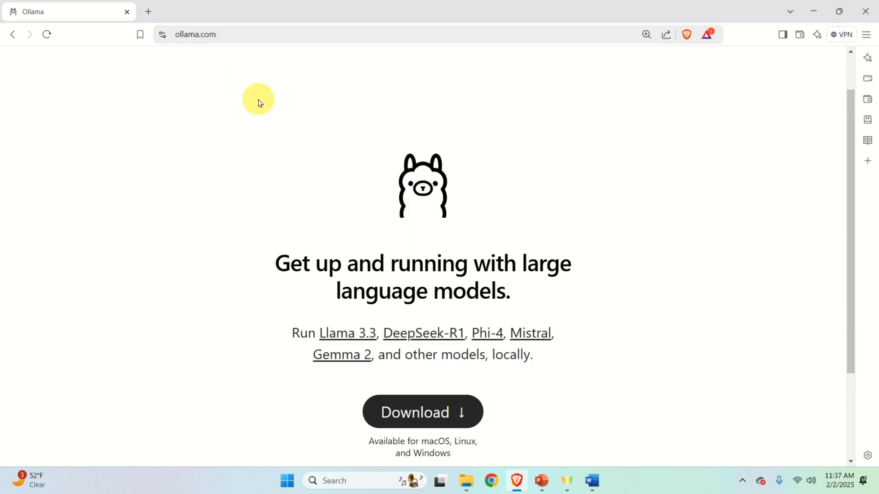
Step: Download the Windows OllamaSetup installer from ollama.com and save it into Downloads
click(425, 405)
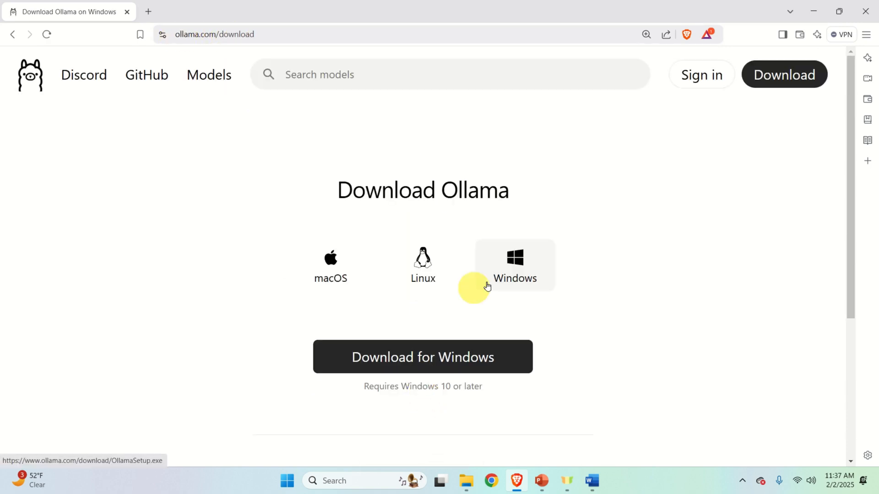
click(516, 266)
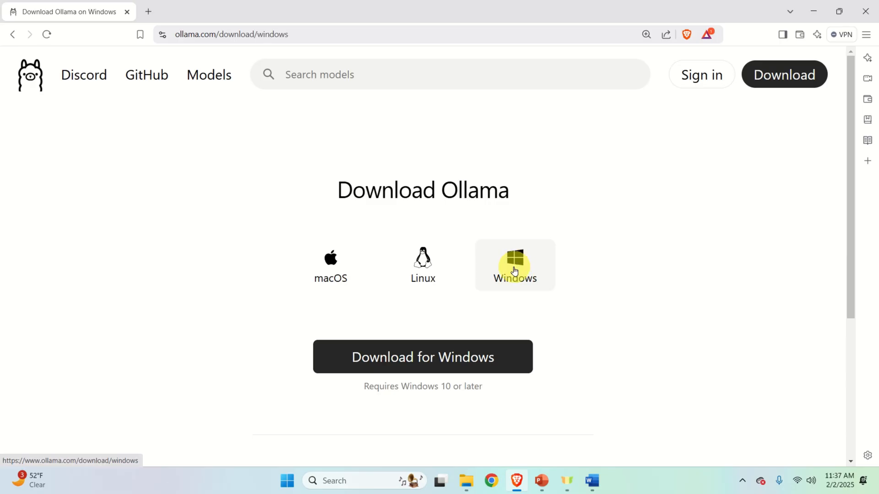
click(443, 350)
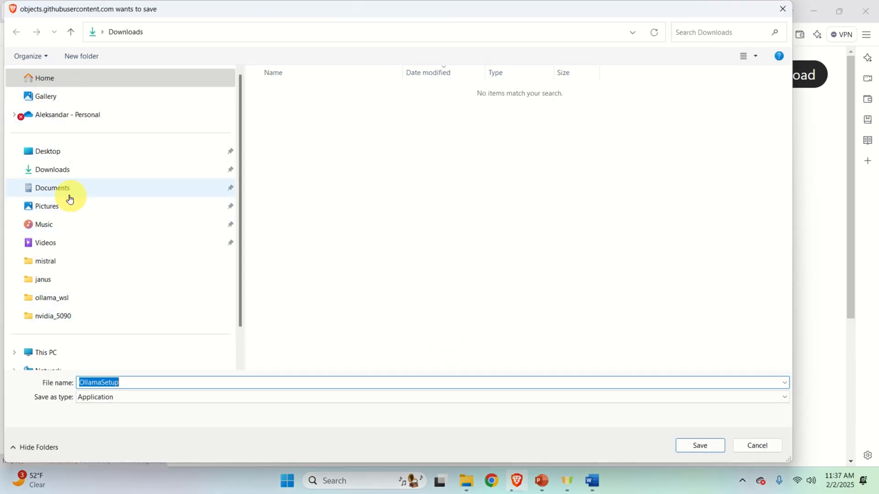
click(65, 173)
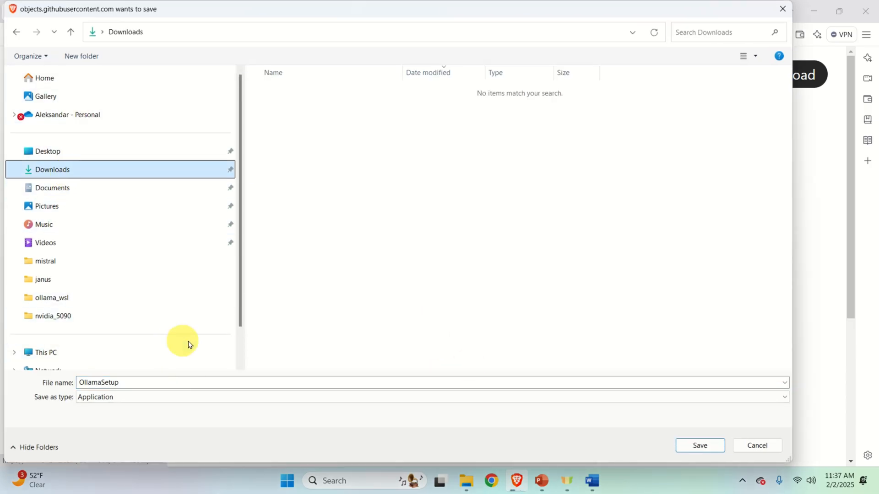
click(706, 447)
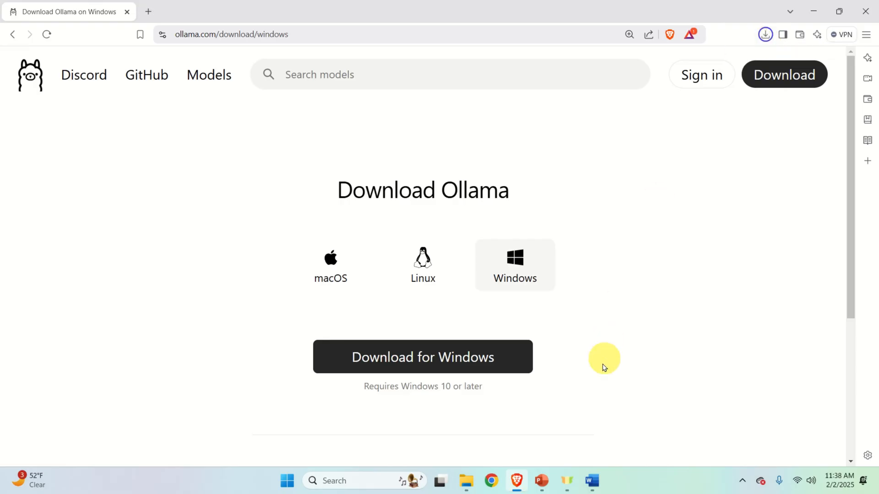
Step: Locate and launch OllamaSetup from the Downloads folder in File Explorer
click(467, 484)
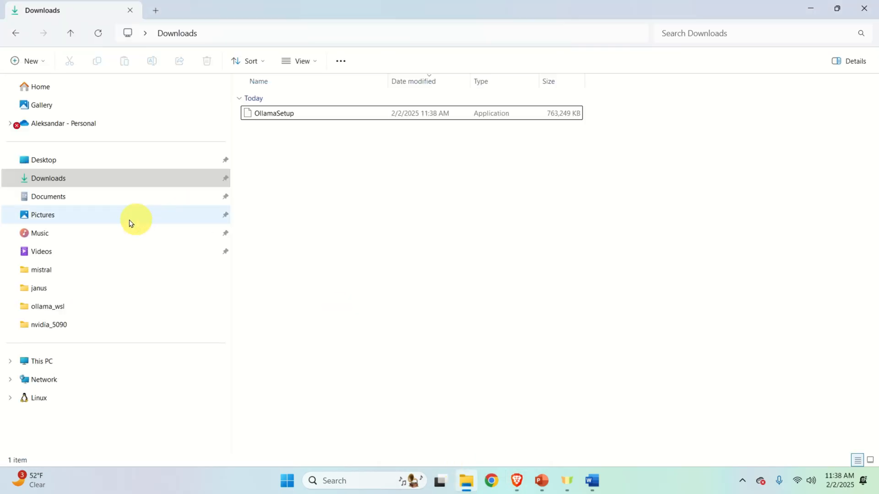
click(93, 199)
click(84, 178)
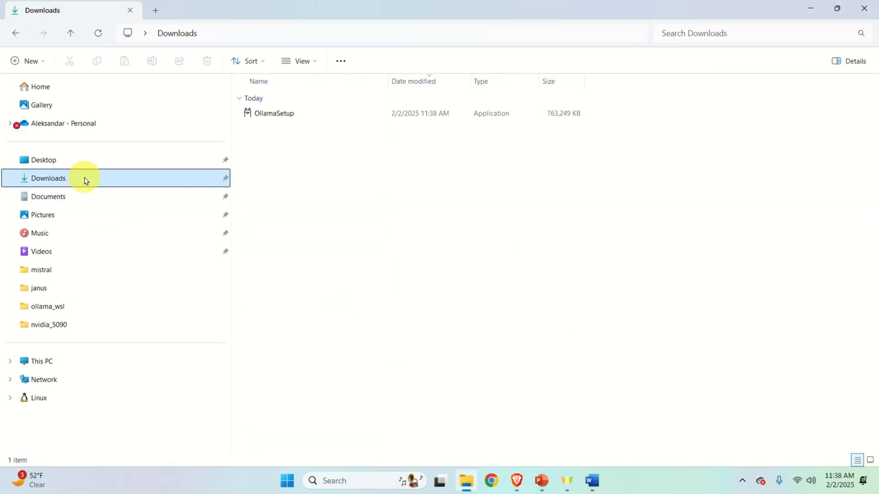
click(310, 114)
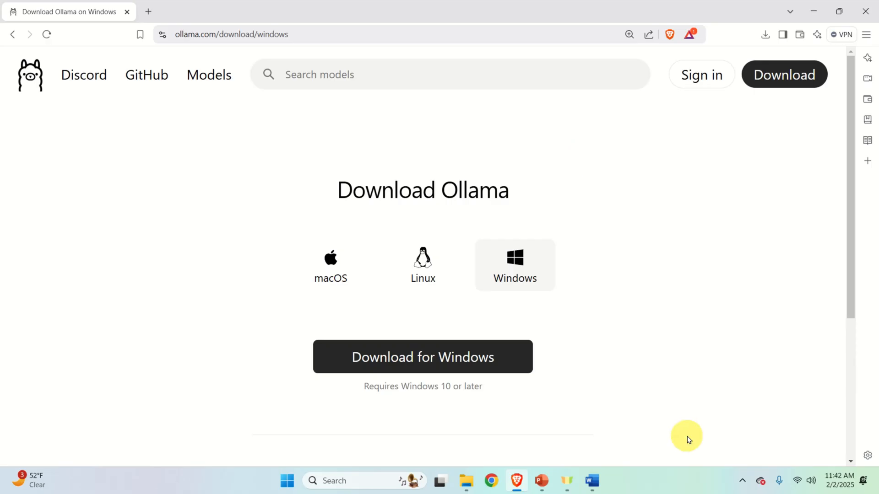
click(741, 482)
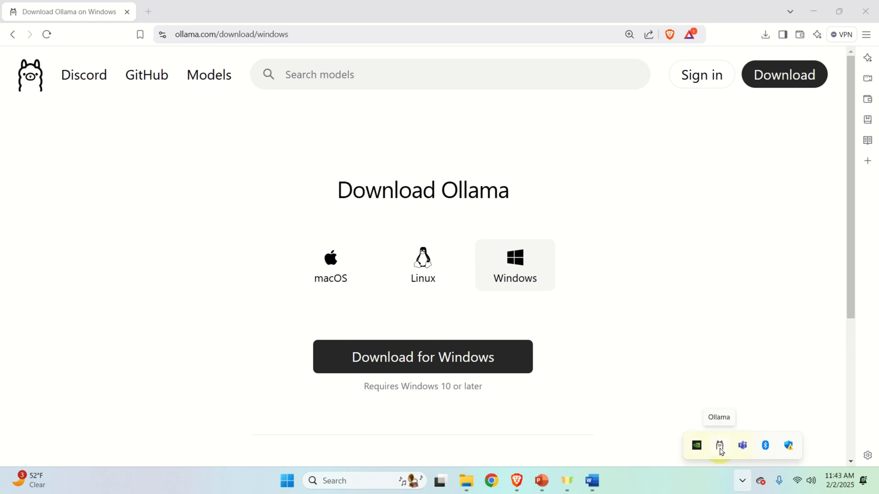
right_click(720, 451)
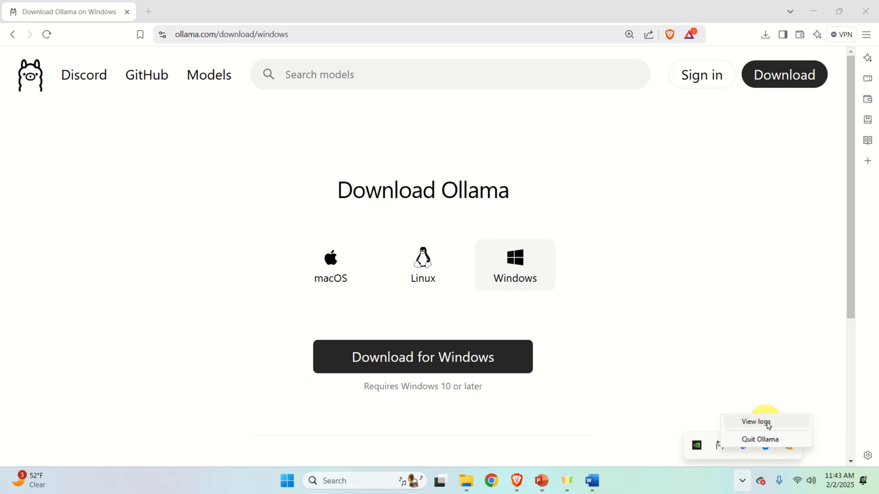
click(148, 11)
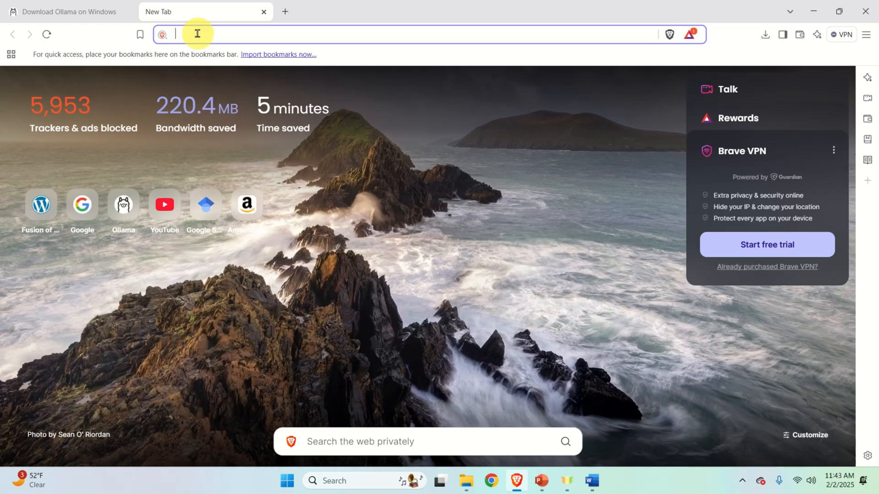
text(http://localhost:11434/)
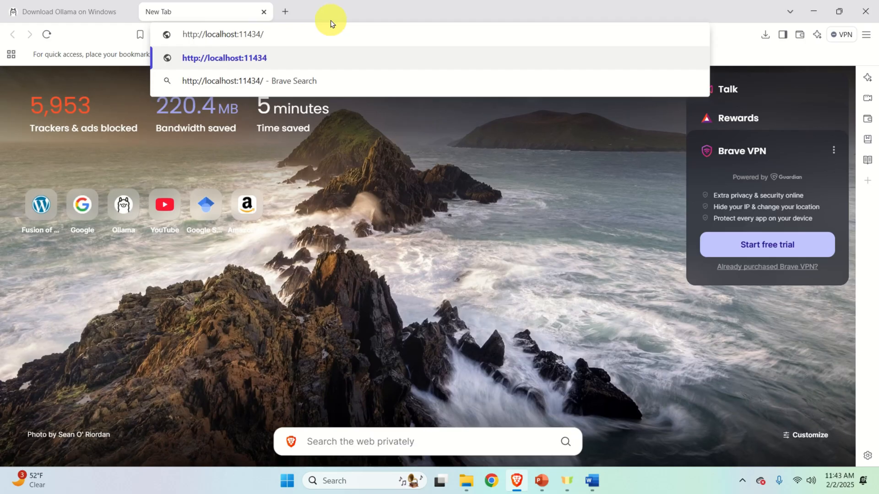
key(Return)
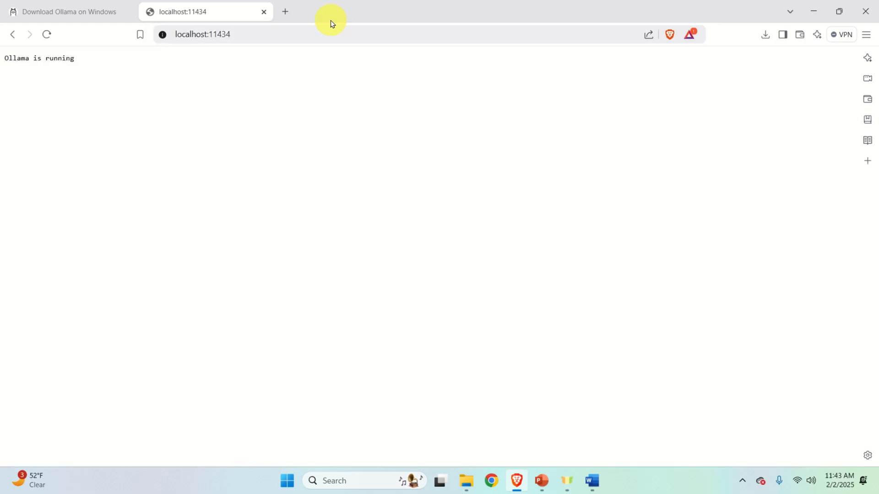
key(ctrl+plus)
key(ctrl+plus)
key(ctrl+plus)
key(ctrl+plus)
key(ctrl+plus)
key(ctrl+plus)
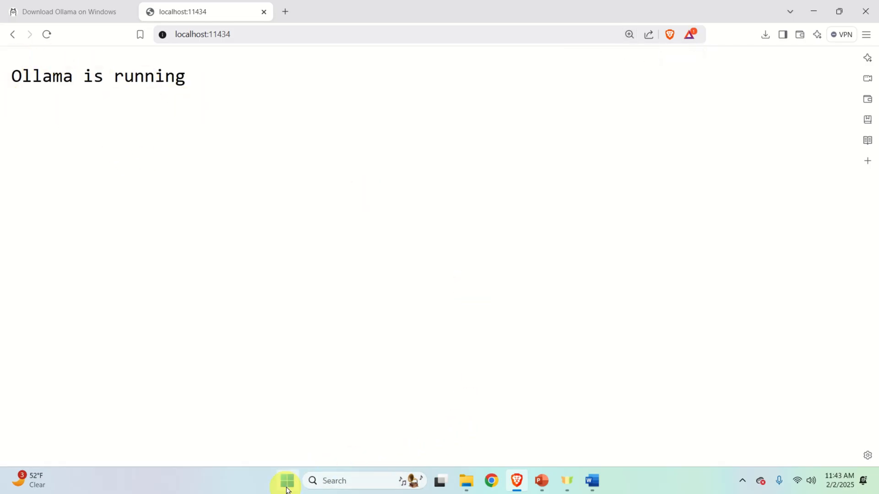
Step: Launch Command Prompt from Start and run 'ollama' to print its commands and flags
click(287, 484)
click(347, 72)
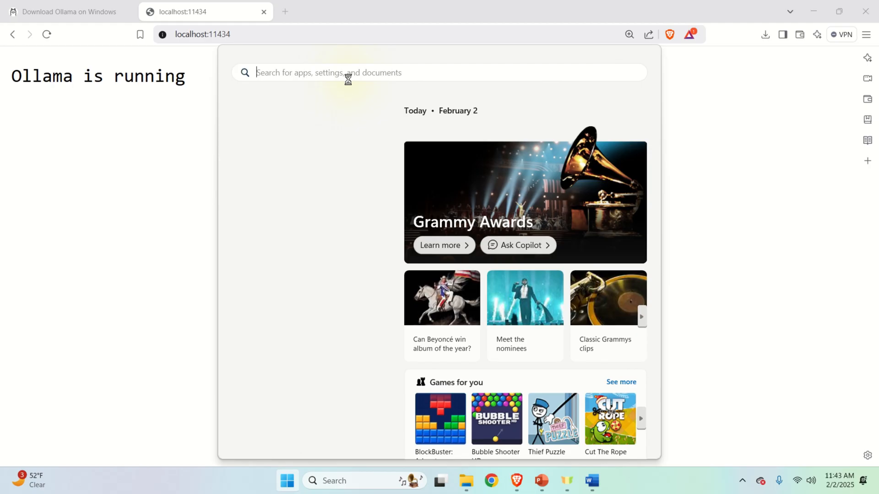
text(comm)
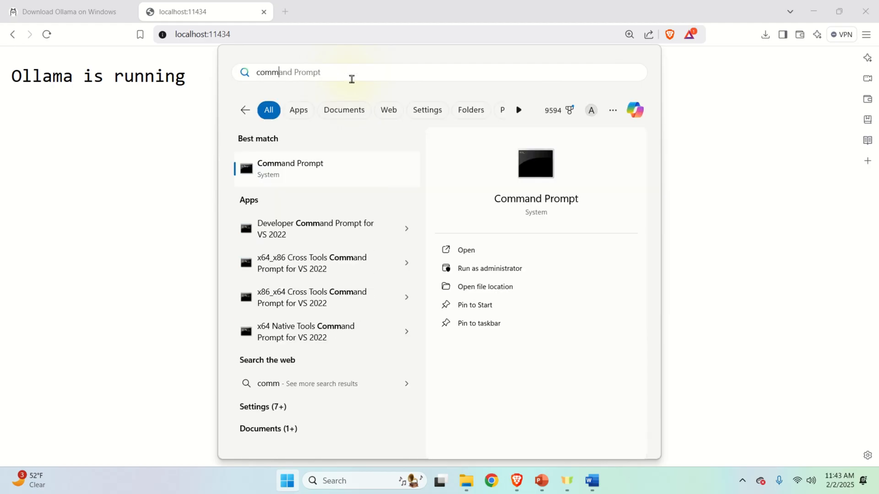
click(342, 171)
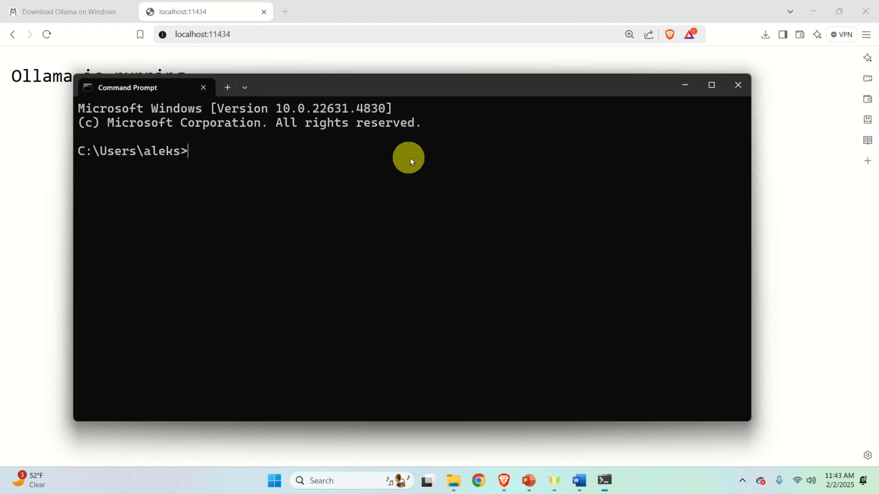
text(llama)
key(Return)
scroll(345, 181, up, 3)
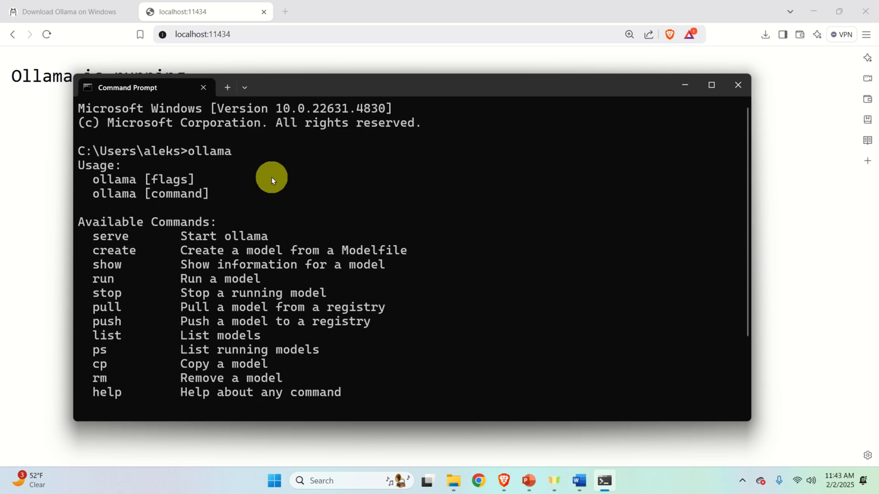
scroll(282, 173, down, 1)
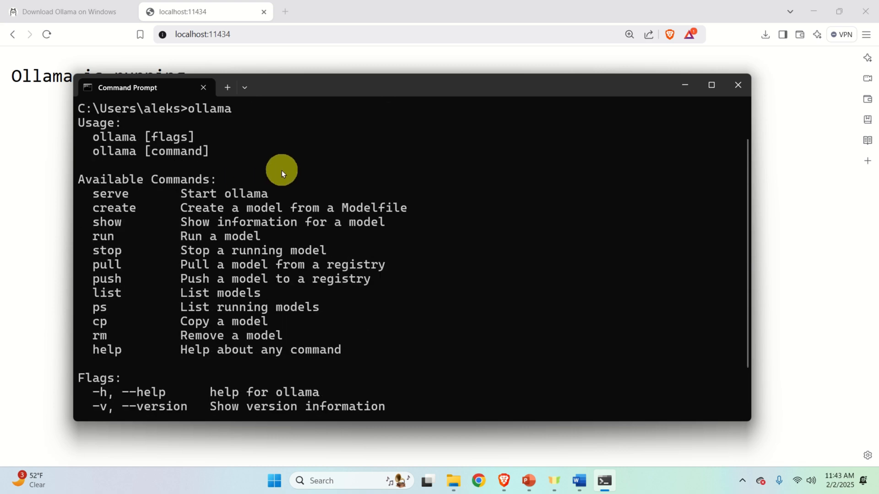
scroll(282, 173, down, 2)
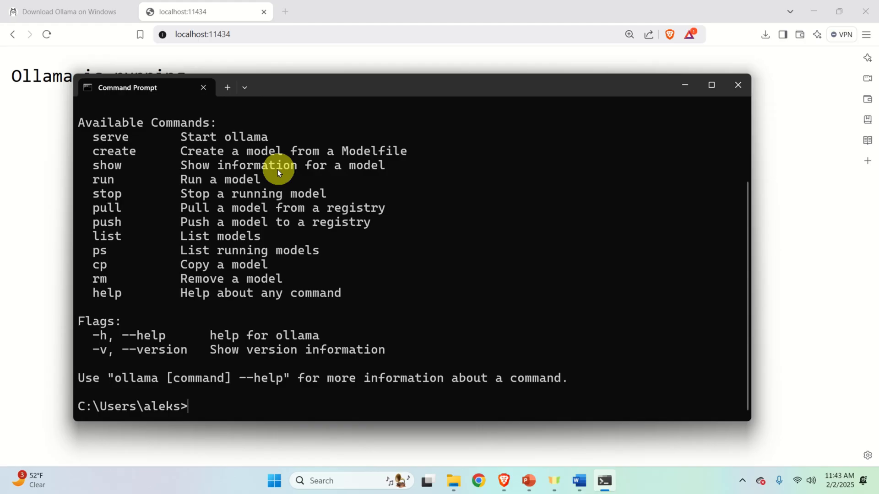
click(84, 12)
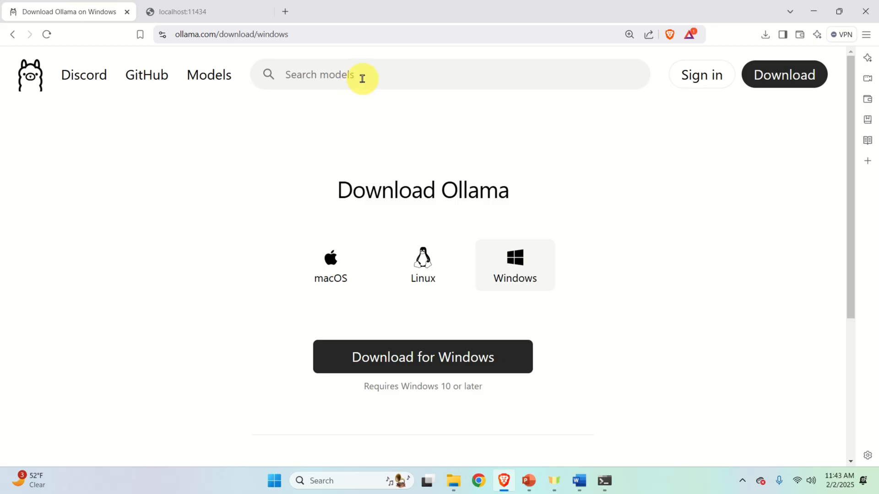
Step: Trim the download path from the address to return to the ollama.com home page
click(247, 33)
click(309, 34)
mouse_move(343, 33)
mouse_down()
mouse_move(252, 34)
mouse_move(260, 34)
mouse_up()
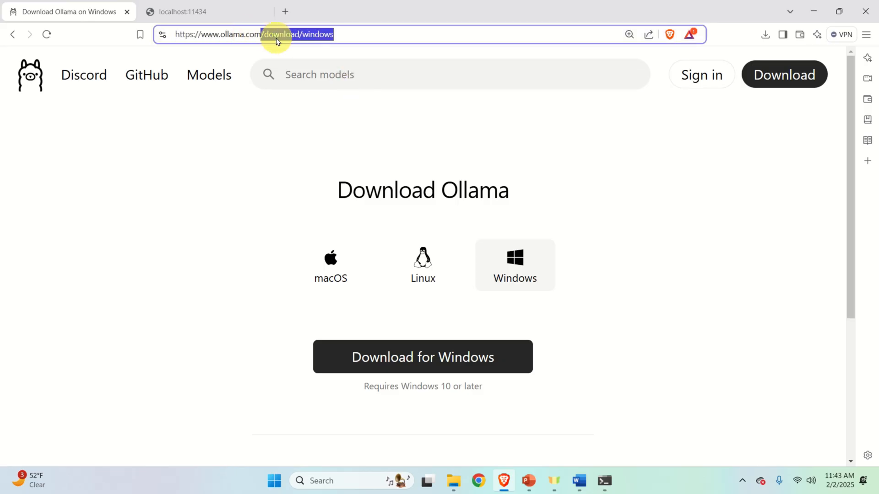
key(BackSpace)
key(Return)
Step: Search the model library for 'deep' and open the deepseek-r1 model page
click(351, 75)
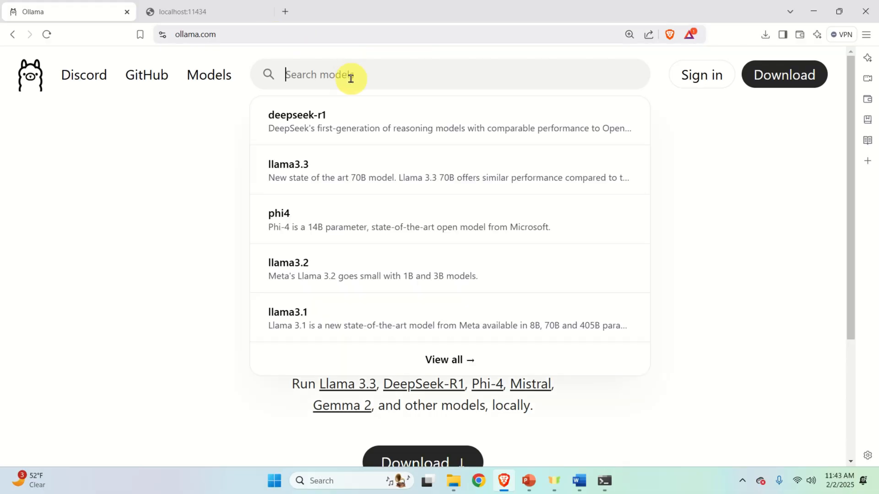
text(deeep)
key(BackSpace)
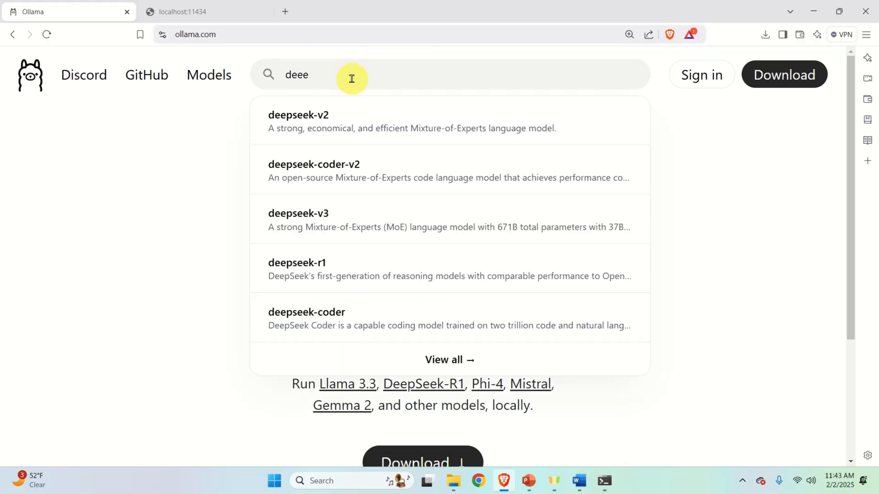
key(BackSpace)
text(p)
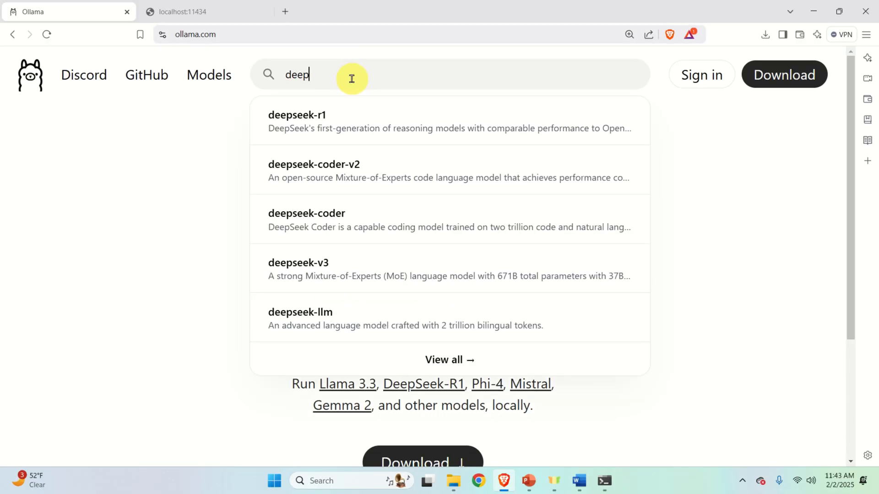
click(320, 115)
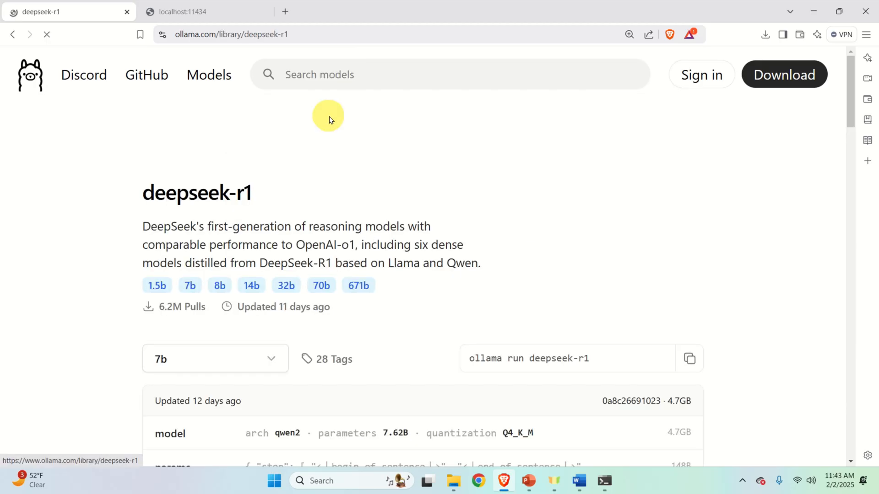
scroll(318, 164, down, 2)
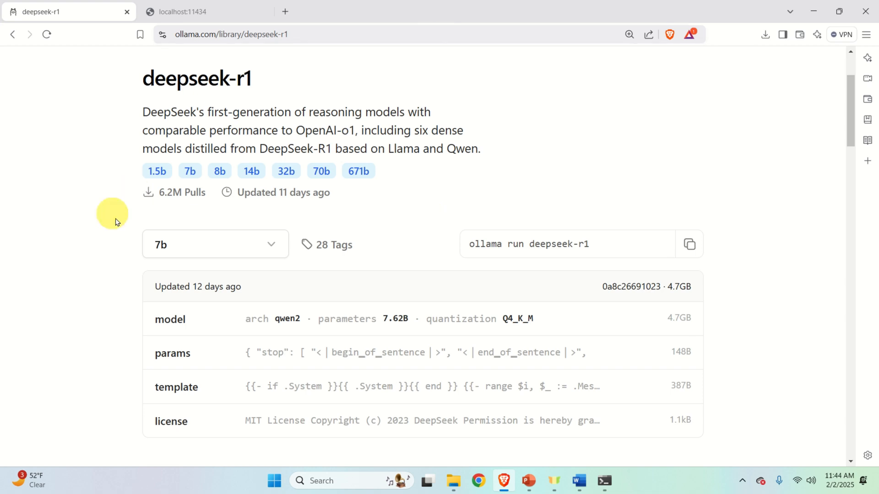
Step: Choose the 7b size variant on the deepseek-r1 model page
click(273, 241)
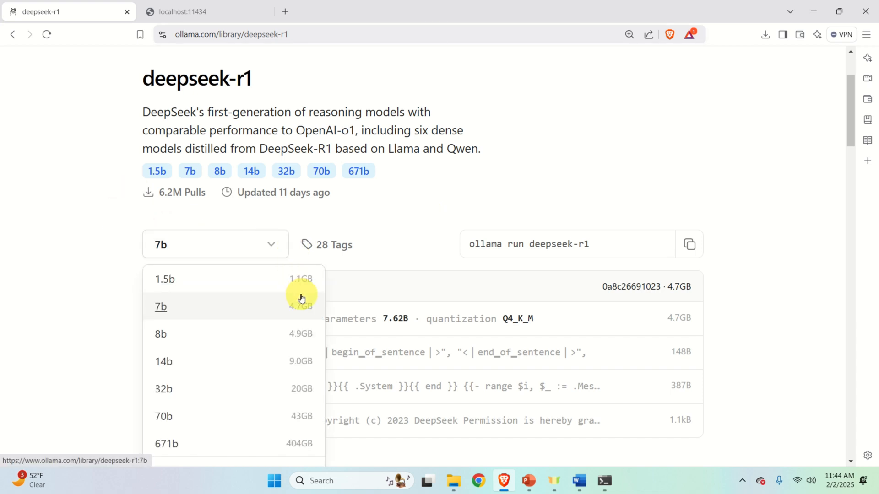
scroll(300, 298, down, 1)
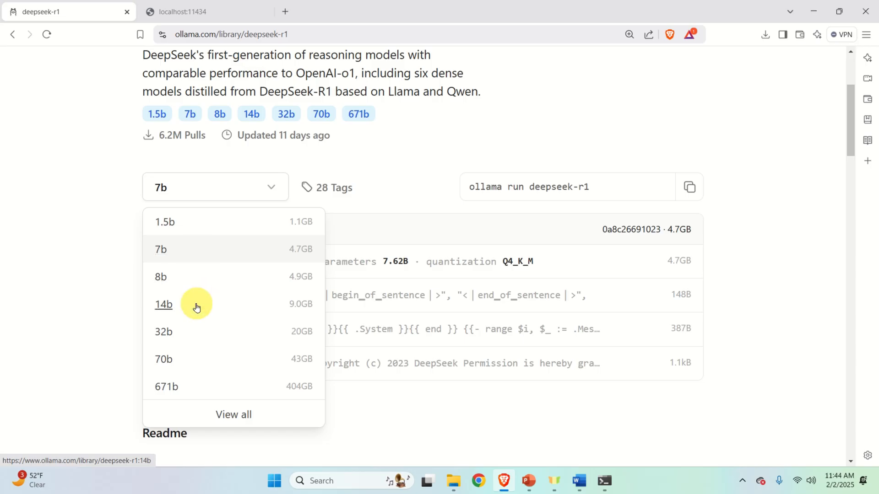
click(194, 254)
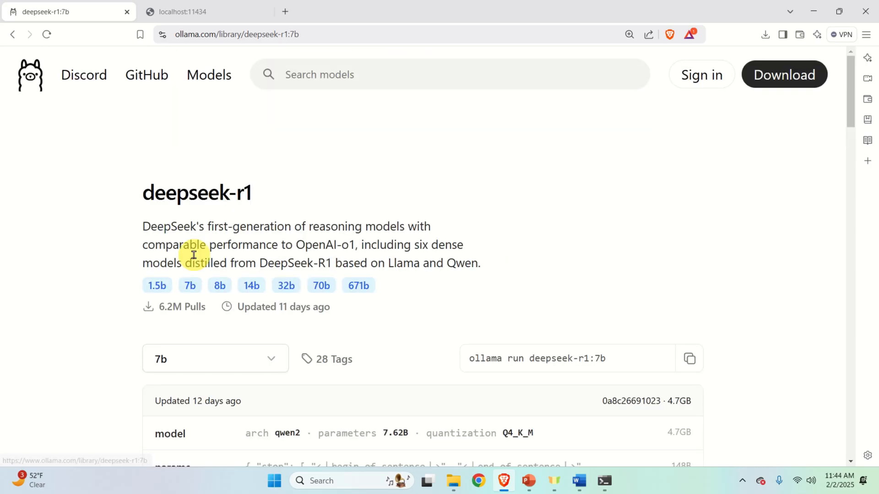
scroll(343, 241, down, 2)
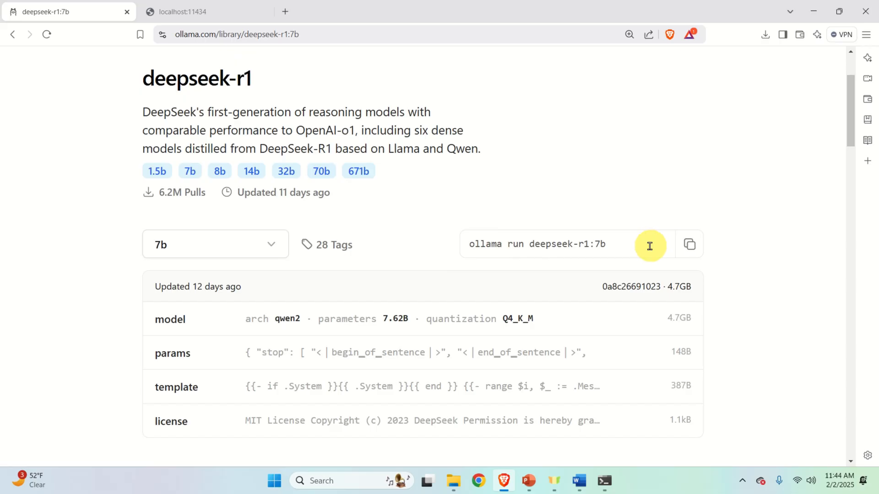
Step: Copy the run command into Command Prompt, change it to 'ollama pull deepseek-r1:7b' and download the model
click(690, 245)
click(604, 482)
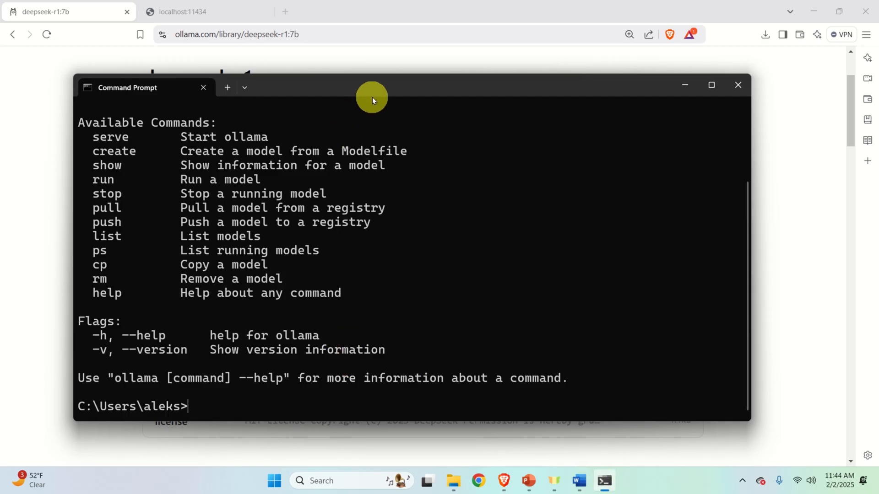
drag(370, 94, 339, 30)
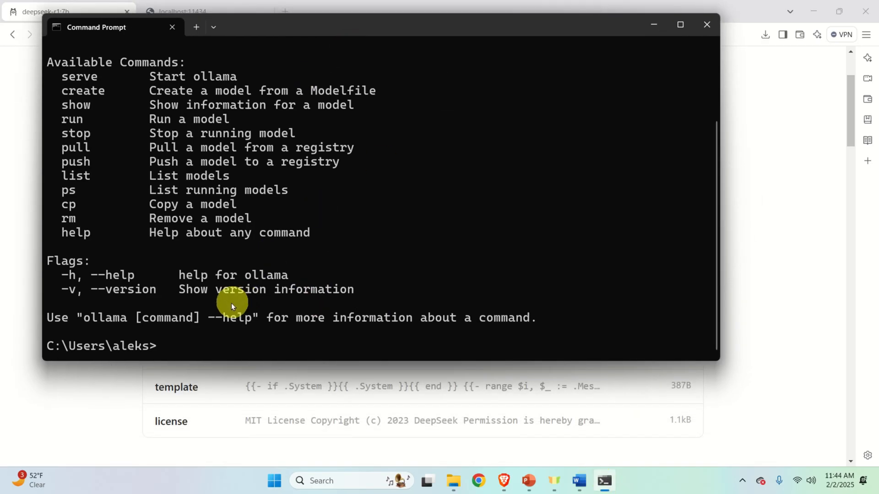
ctrl+scroll(229, 323, up, 1)
ctrl+scroll(229, 329, up, 1)
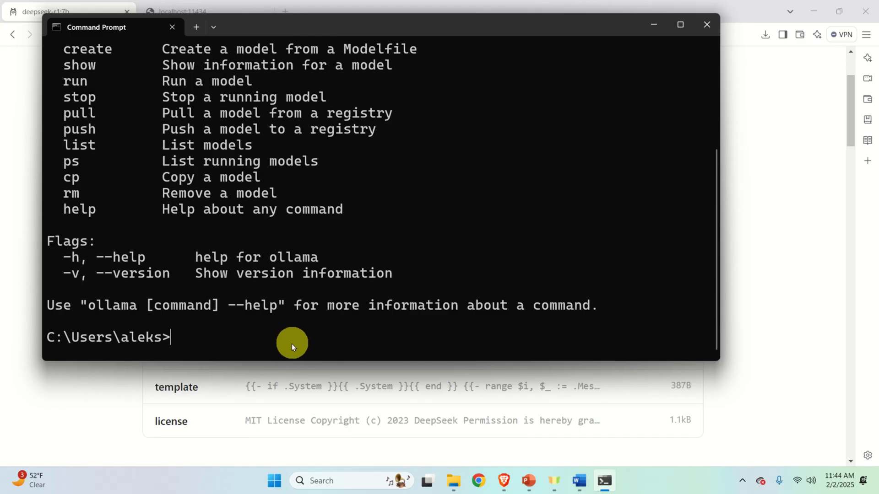
text(ollama run deepseek-r1:7b)
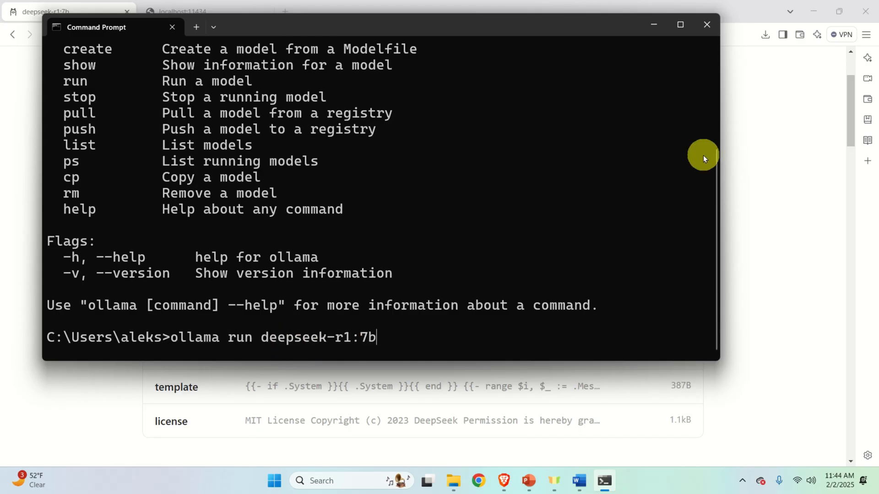
key(Left)
key(Left)
key(Left)
key(Left)
key(Left)
key(Left)
key(Delete)
key(Delete)
key(Delete)
text(pull)
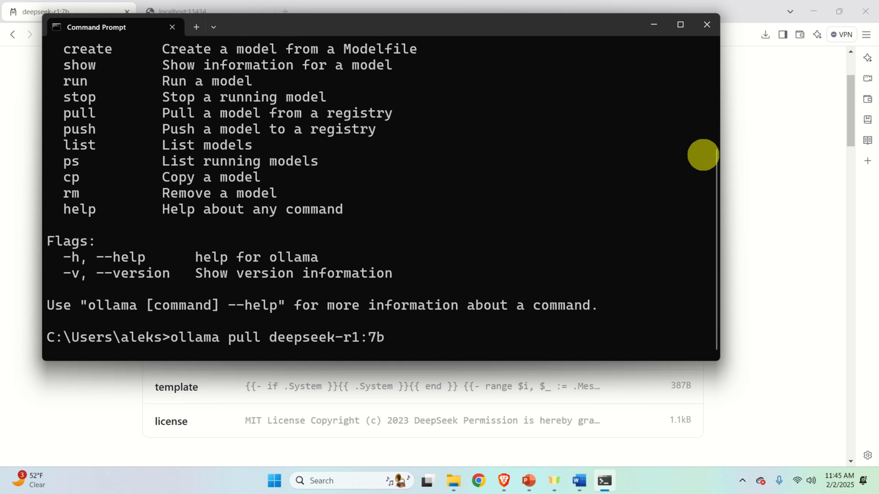
key(Return)
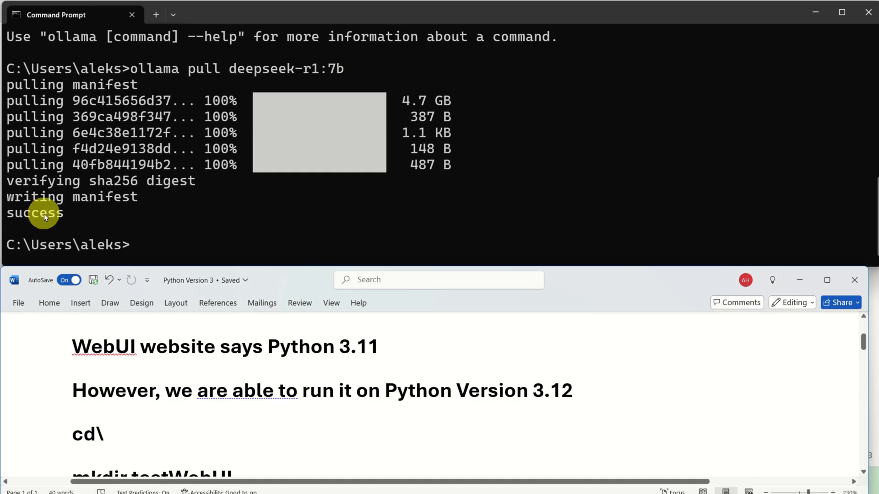
Step: Run 'ollama list' and copy the installed model name deepseek-r1:7b
click(195, 247)
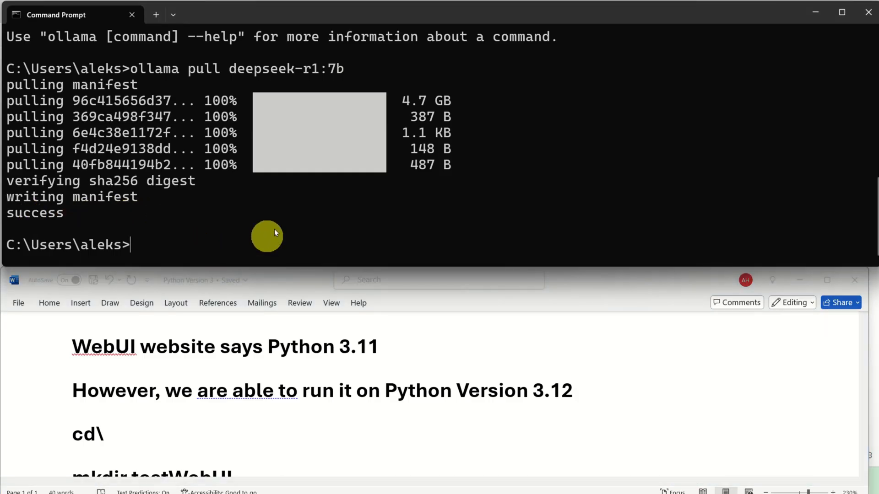
text(ollama list)
key(Return)
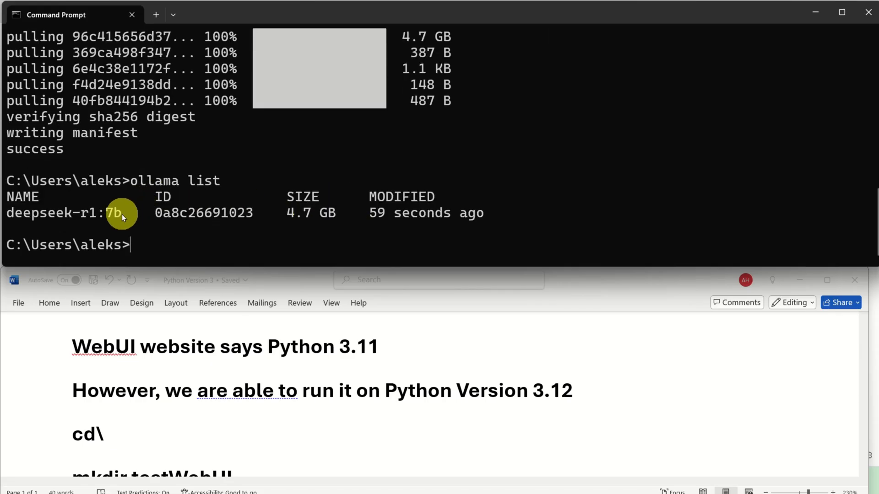
drag(122, 215, 8, 208)
right_click(54, 218)
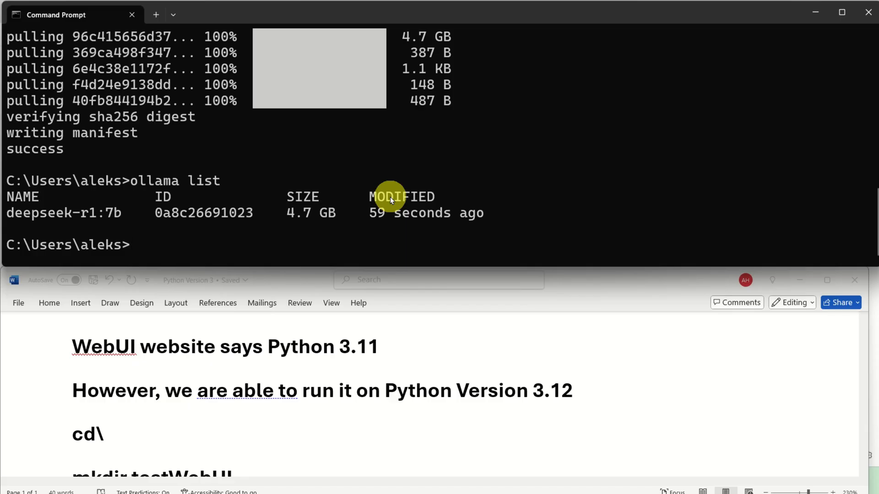
text(ollama run)
Step: Run 'ollama run deepseek-r1:7b', ask 'Who are you?', then exit the chat session
right_click(354, 239)
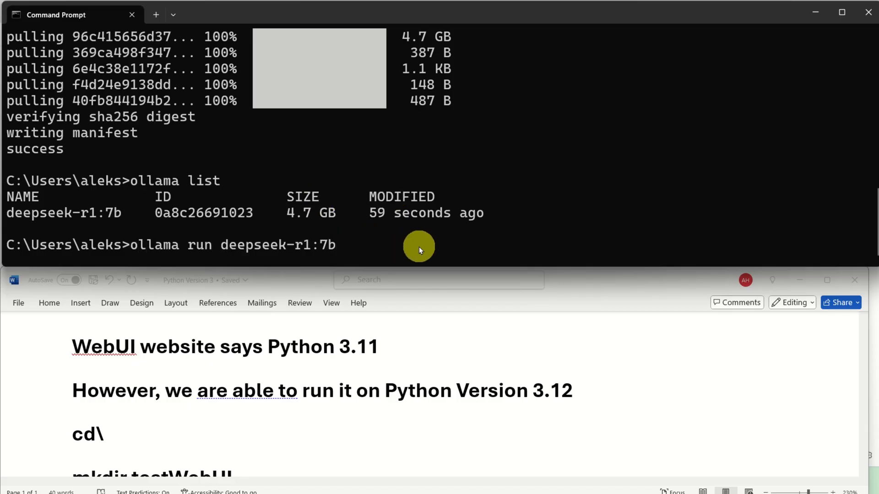
key(Return)
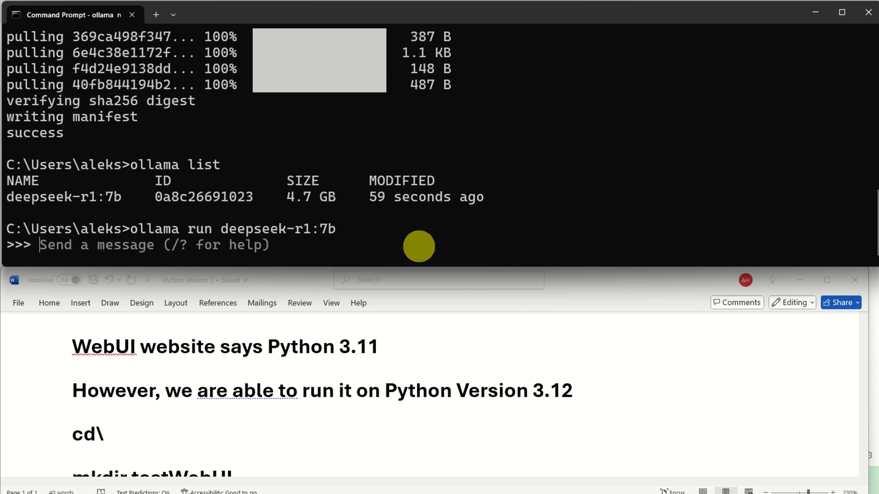
text(Who are you?)
key(Return)
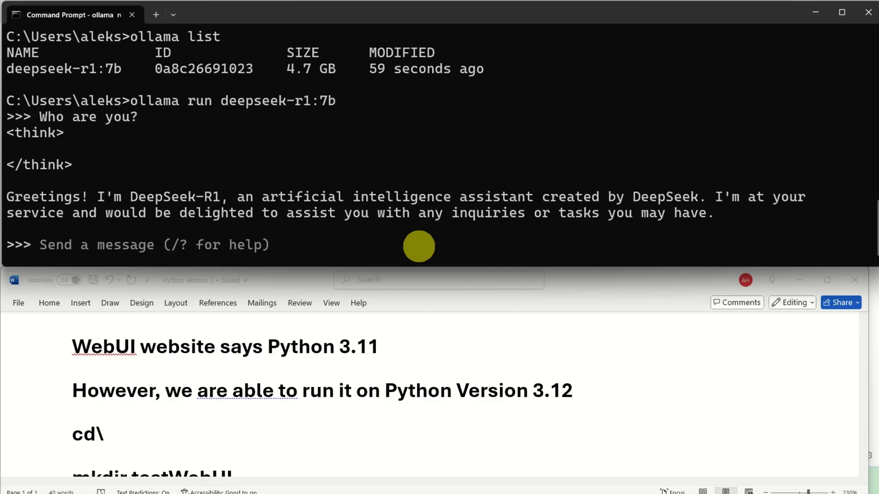
key(ctrl+c)
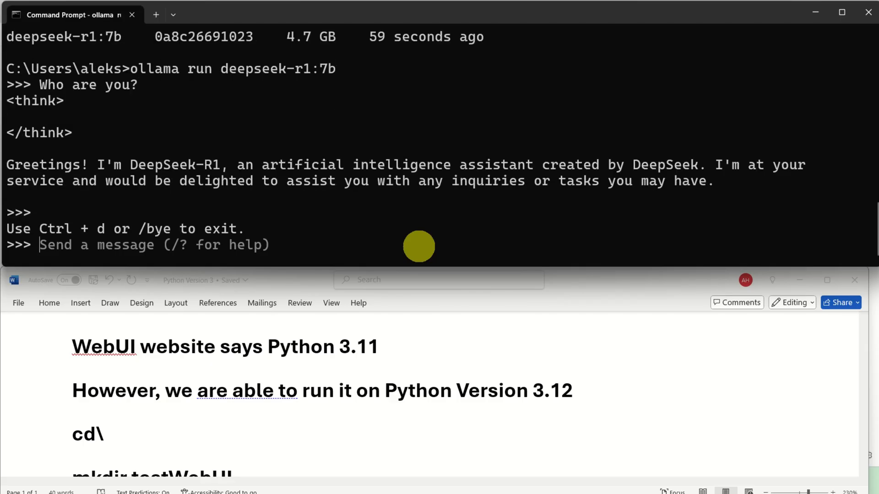
key(ctrl+d)
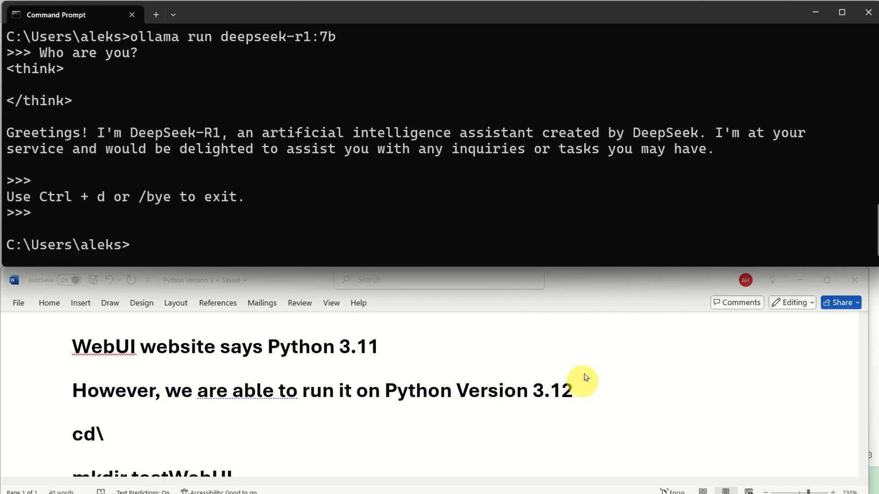
text(where python)
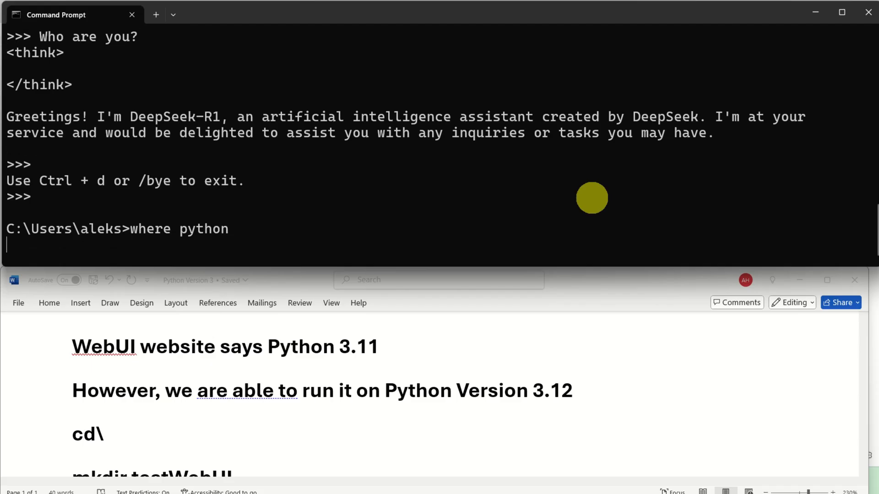
Step: Check where Python is installed and confirm its version as Python 3.12.8
key(Return)
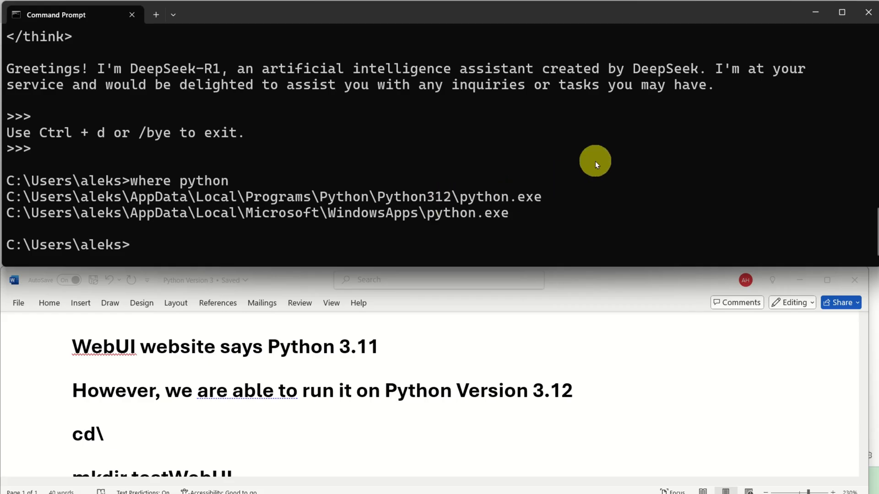
text(python --version)
key(Return)
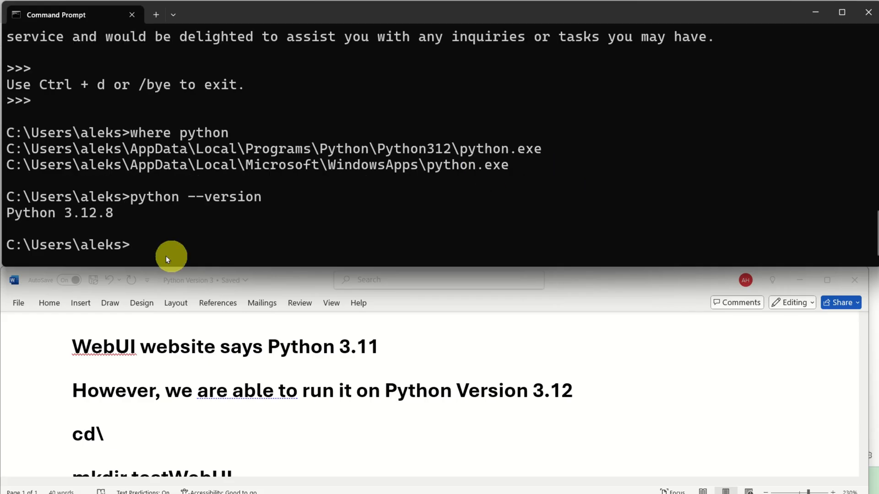
drag(116, 216, 8, 214)
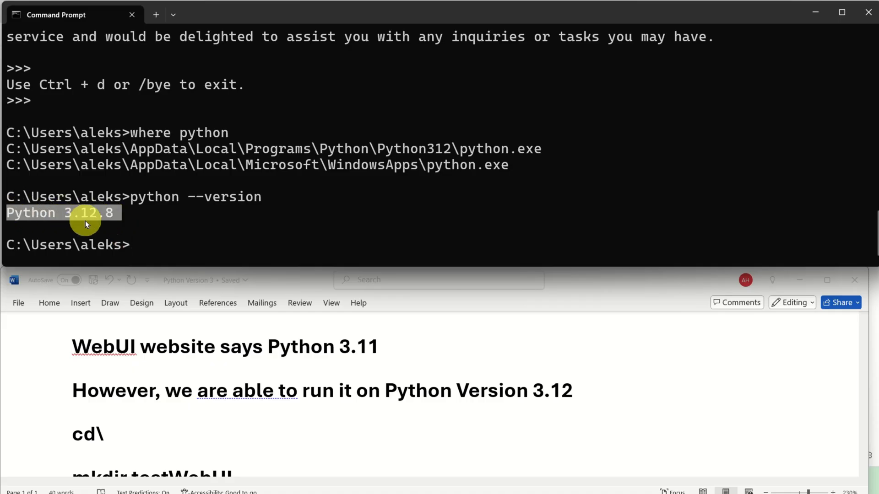
click(149, 241)
scroll(252, 370, down, 2)
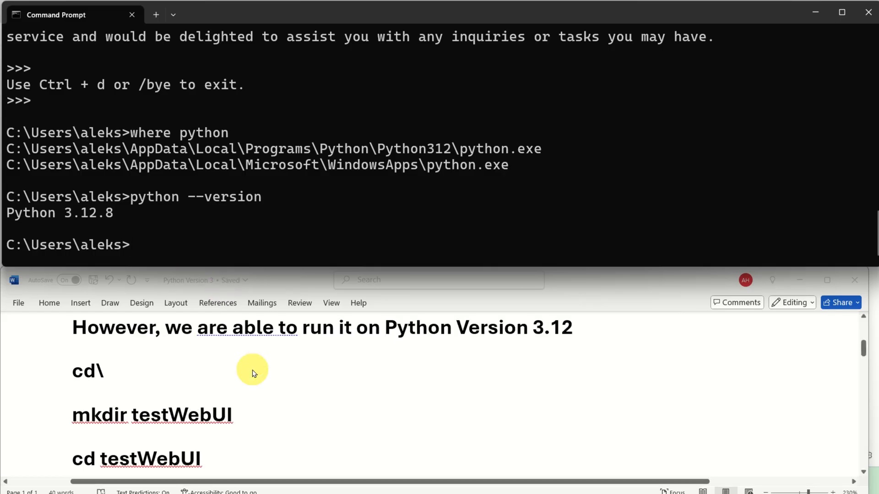
scroll(252, 370, down, 2)
scroll(252, 343, up, 2)
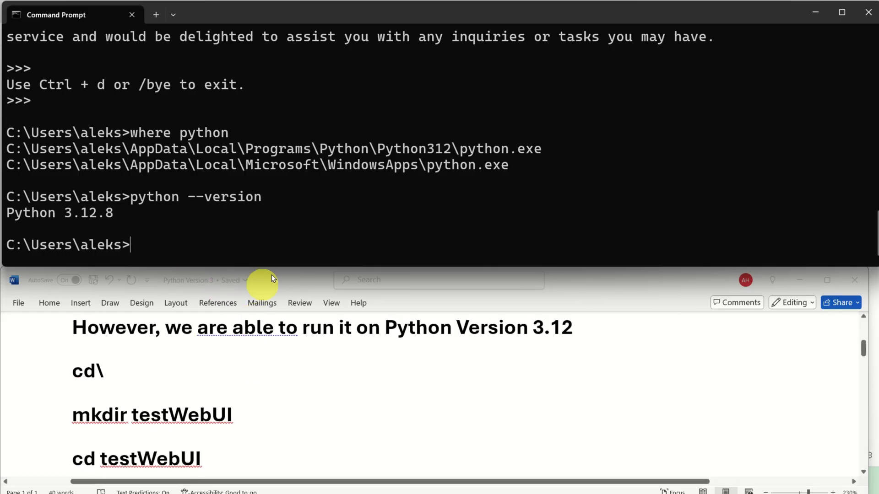
text(cd\)
Step: Go to the C: drive root, make testWebUI (exists) and testWebUI2, then enter testWebUI2
key(Return)
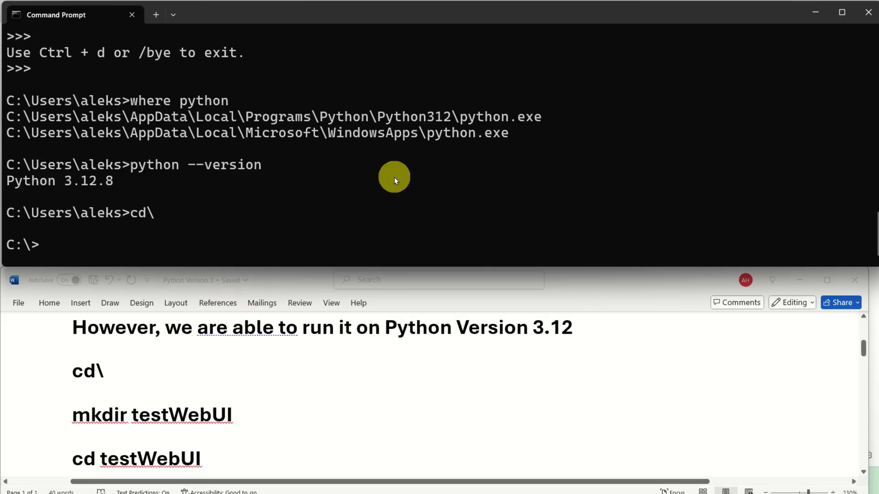
text(mkdir )
text(test)
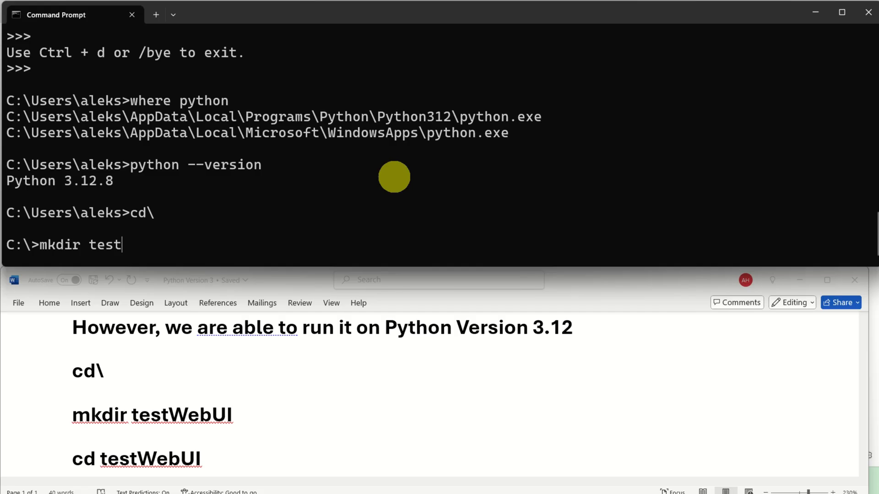
text(WebUI)
key(Return)
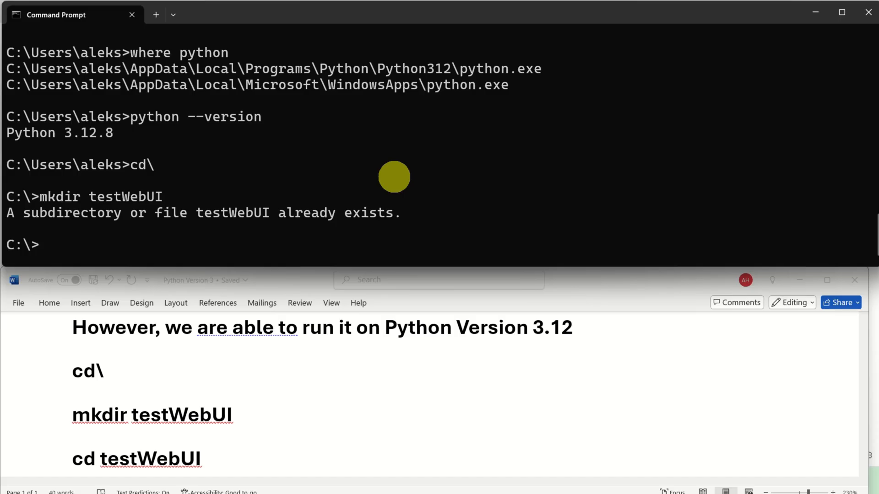
text(mkdir testWebUI2)
key(Return)
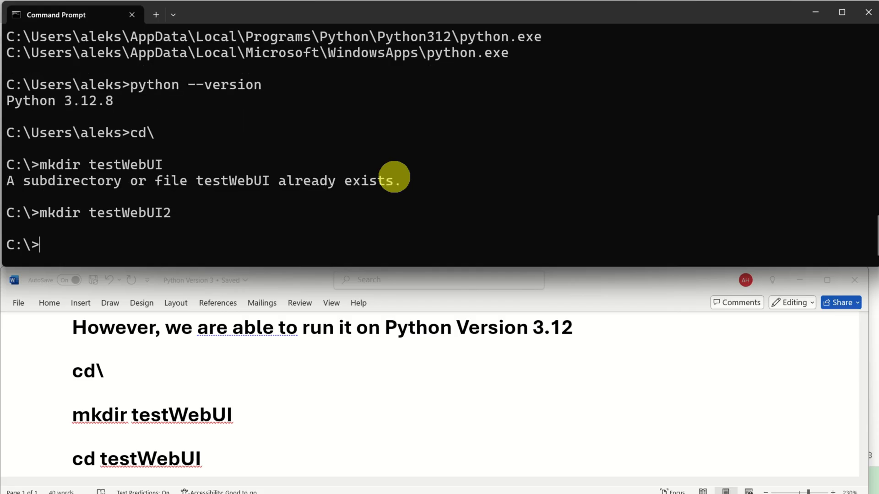
text(cd testWebUI2)
key(Return)
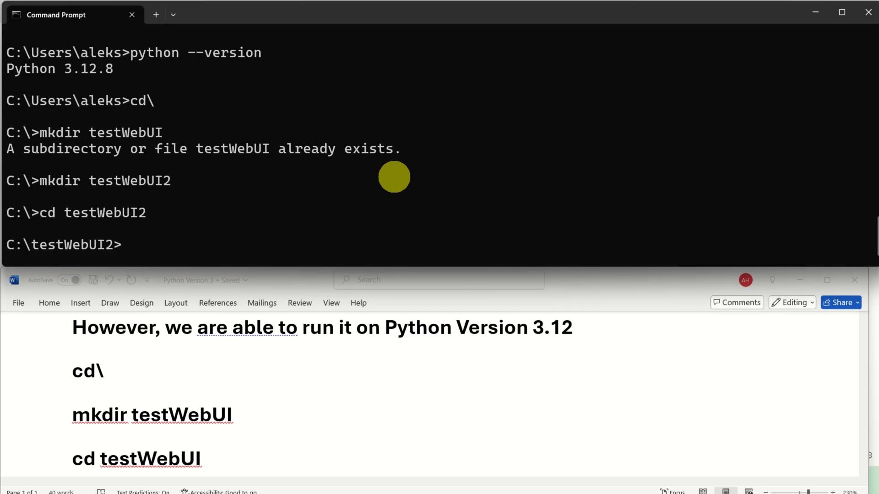
scroll(237, 387, down, 3)
scroll(238, 386, down, 1)
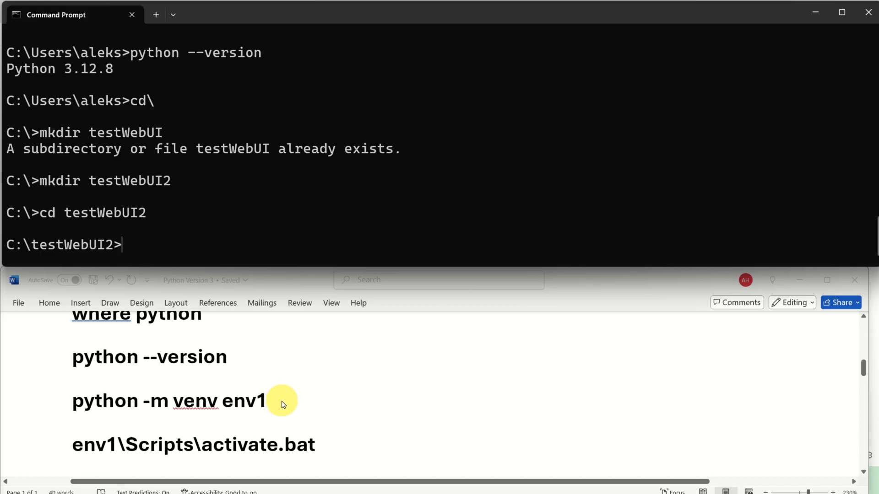
Step: Run 'python -m venv env1' copied from the notes to create the env1 environment
click(197, 402)
drag(73, 402, 266, 401)
right_click(214, 399)
click(254, 198)
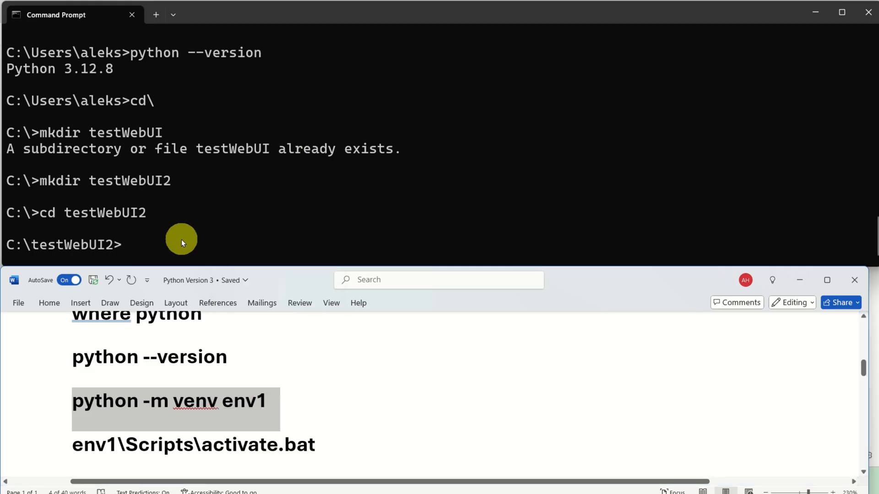
right_click(181, 240)
key(Return)
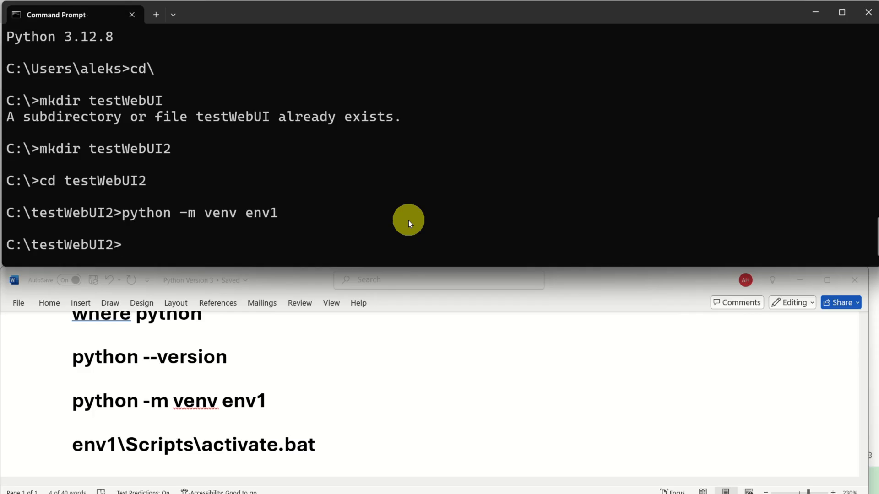
Step: Run env1\Scripts\activate.bat copied from the notes so the (env1) prompt appears
double_click(207, 447)
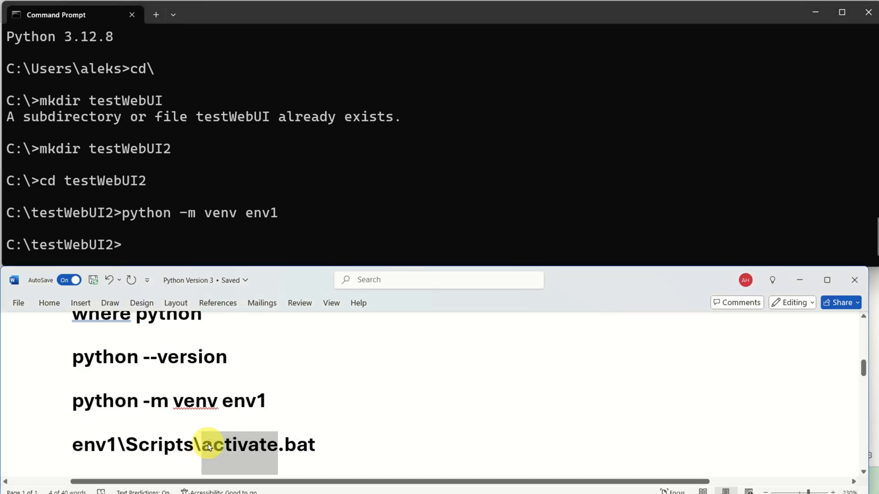
triple_click(209, 447)
right_click(208, 447)
click(261, 243)
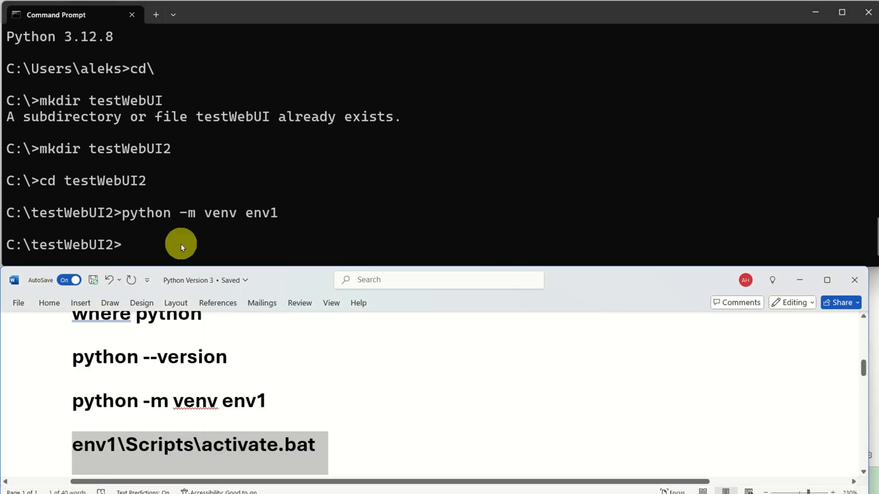
right_click(181, 244)
key(Return)
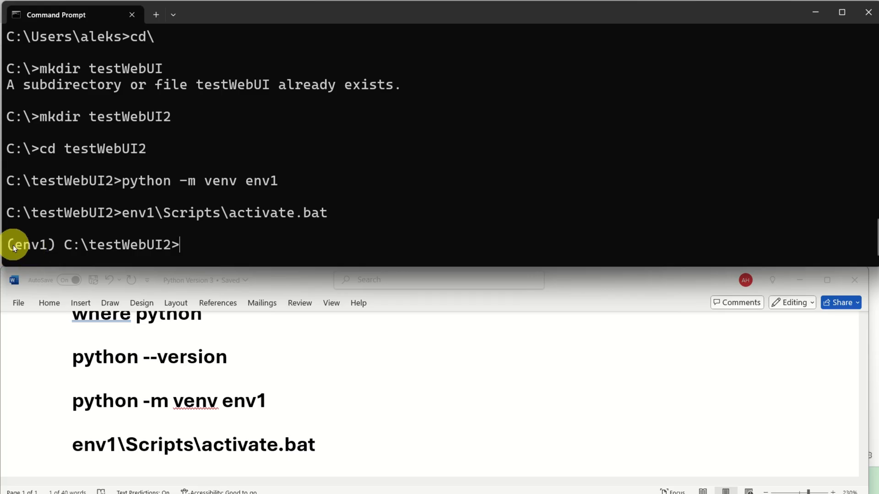
scroll(216, 412, down, 2)
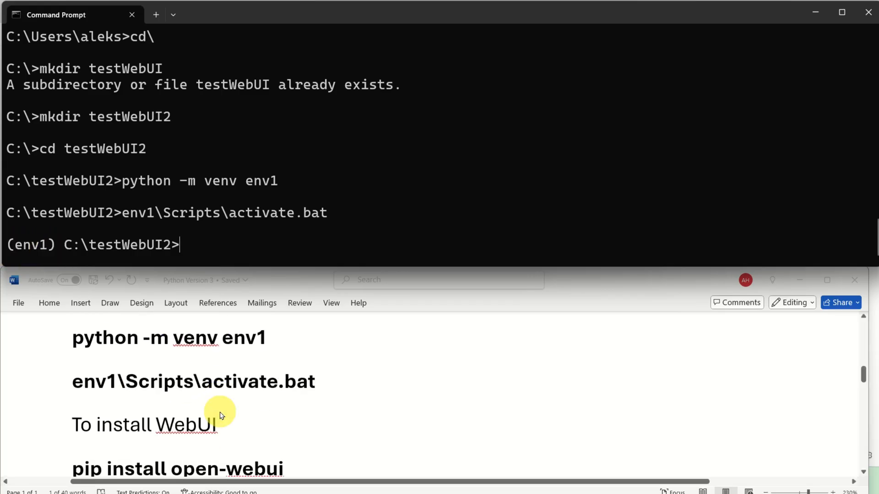
scroll(222, 414, down, 2)
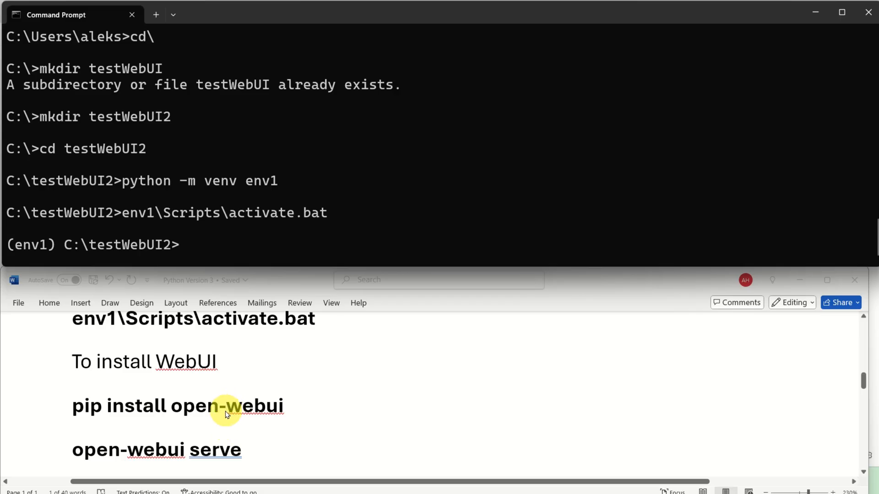
Step: Run 'pip install open-webui' copied from the notes at the (env1) prompt
click(224, 415)
triple_click(225, 416)
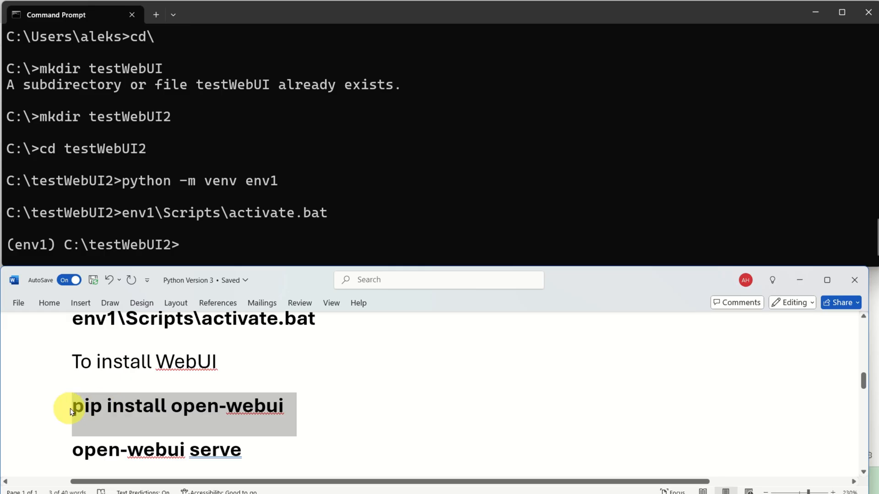
right_click(118, 407)
click(146, 206)
click(183, 244)
key(ctrl+v)
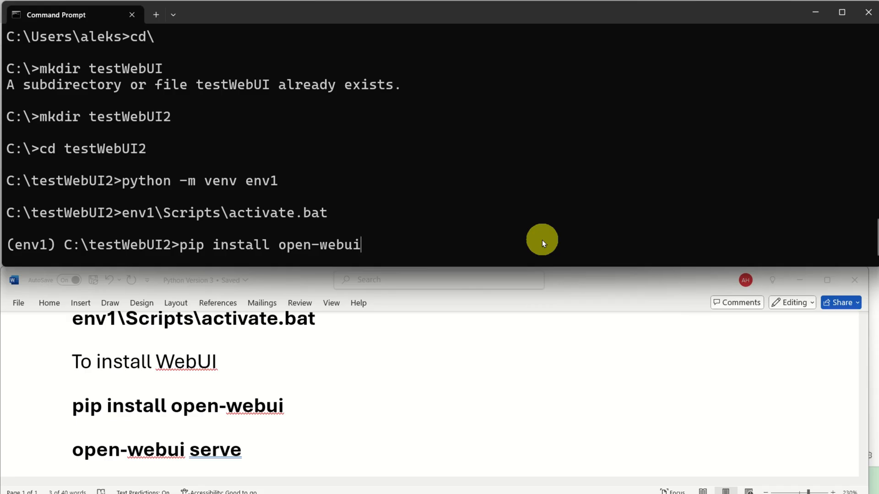
key(Return)
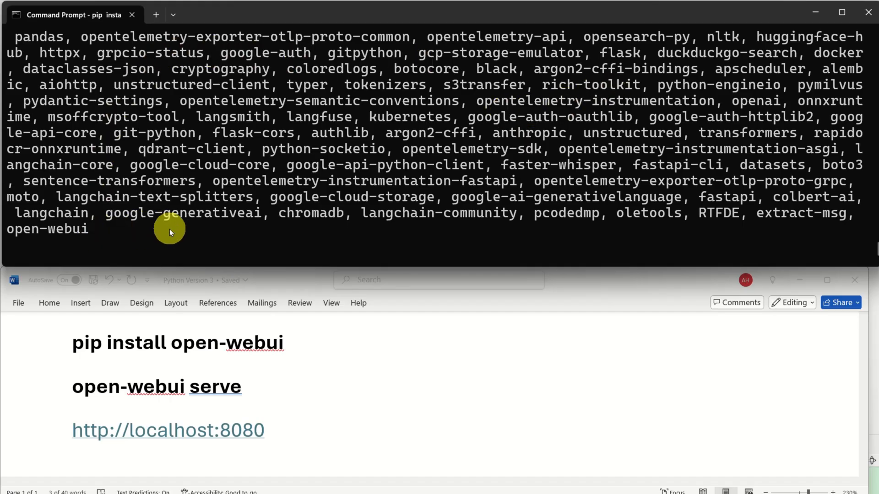
scroll(178, 227, up, 3)
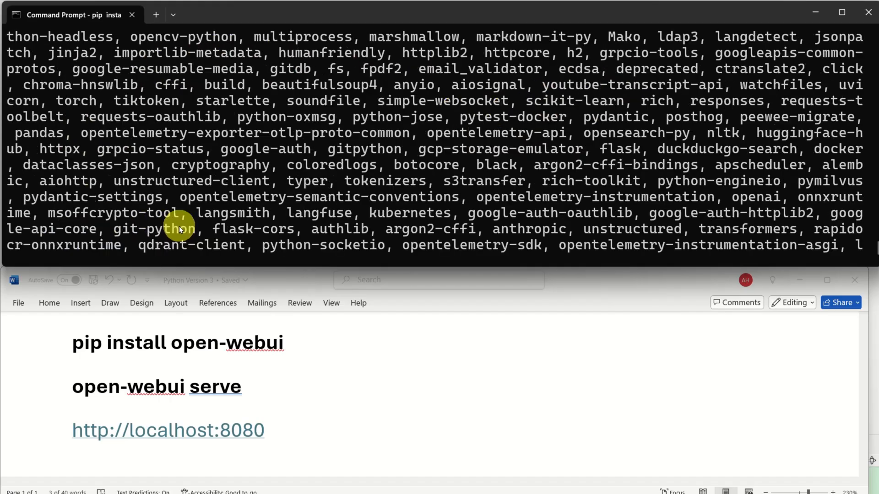
scroll(179, 225, up, 2)
scroll(181, 228, up, 5)
scroll(185, 225, up, 3)
scroll(190, 220, down, 4)
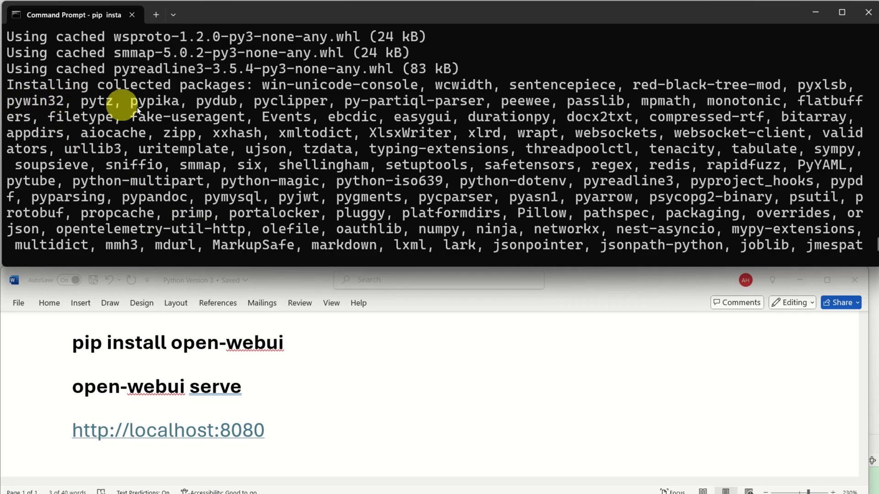
scroll(481, 133, down, 3)
scroll(482, 135, down, 3)
scroll(481, 140, down, 3)
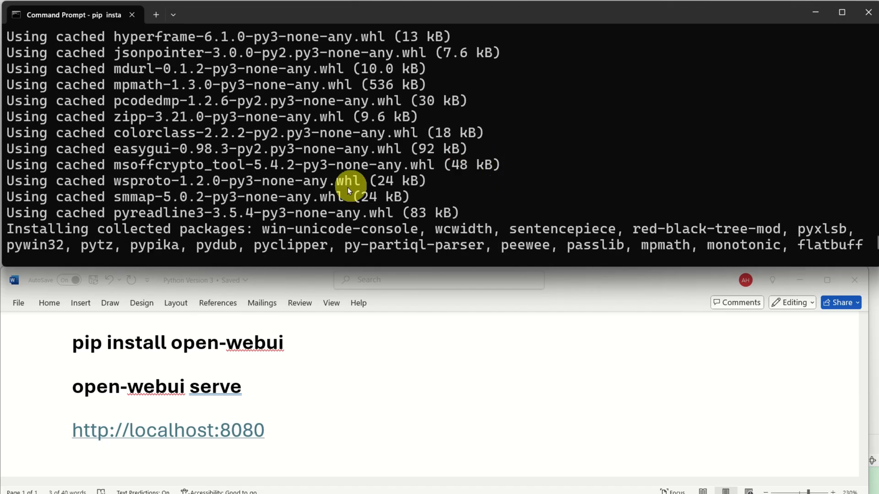
scroll(345, 188, up, 5)
scroll(347, 187, up, 5)
scroll(348, 186, up, 5)
scroll(351, 188, up, 3)
scroll(351, 187, up, 3)
scroll(351, 187, up, 3)
scroll(351, 188, up, 3)
scroll(351, 187, up, 3)
scroll(353, 188, up, 4)
scroll(352, 189, up, 5)
scroll(353, 187, up, 4)
scroll(354, 188, up, 6)
scroll(352, 187, up, 2)
scroll(354, 186, down, 6)
scroll(357, 184, down, 10)
scroll(360, 187, down, 5)
scroll(360, 188, down, 5)
scroll(361, 189, down, 5)
scroll(362, 185, down, 5)
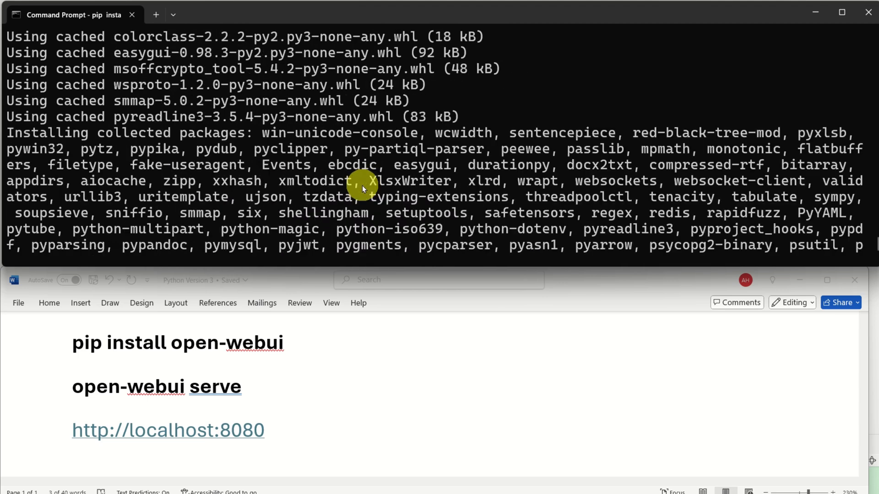
scroll(362, 185, down, 5)
scroll(362, 184, down, 3)
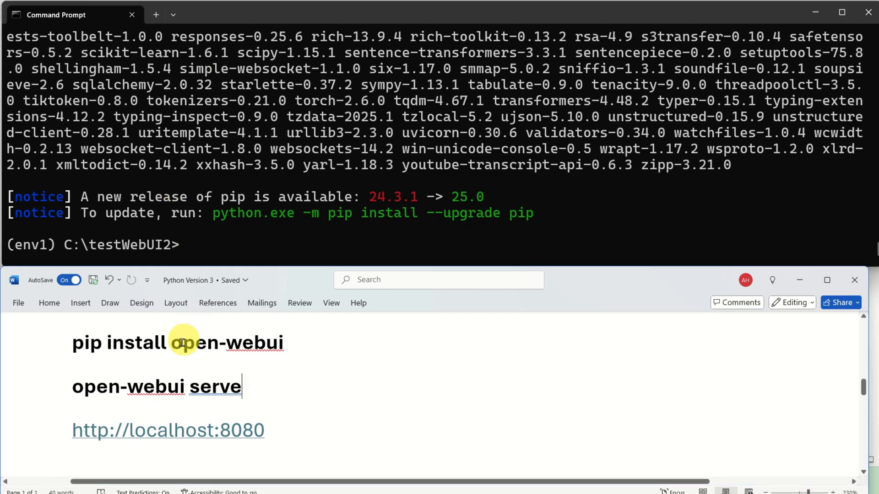
Step: Run 'open-webui serve' copied from the notes to start the server on port 8080
triple_click(204, 388)
right_click(206, 387)
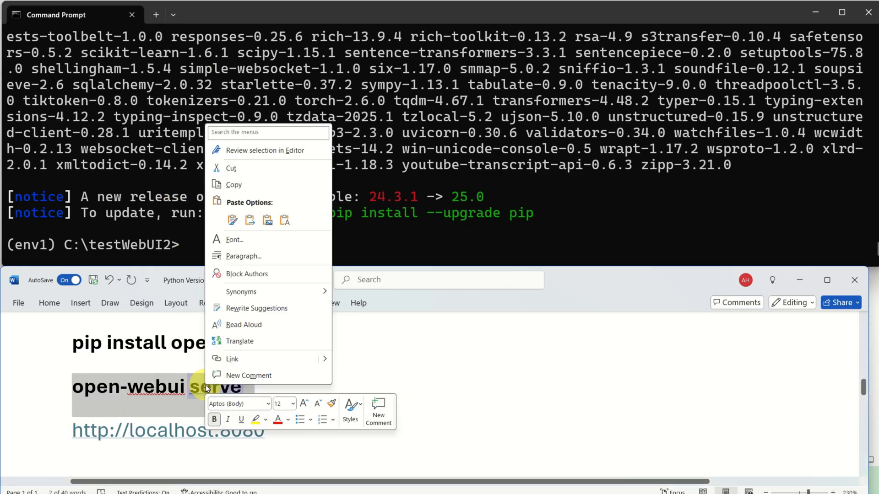
click(234, 184)
click(228, 245)
key(ctrl+v)
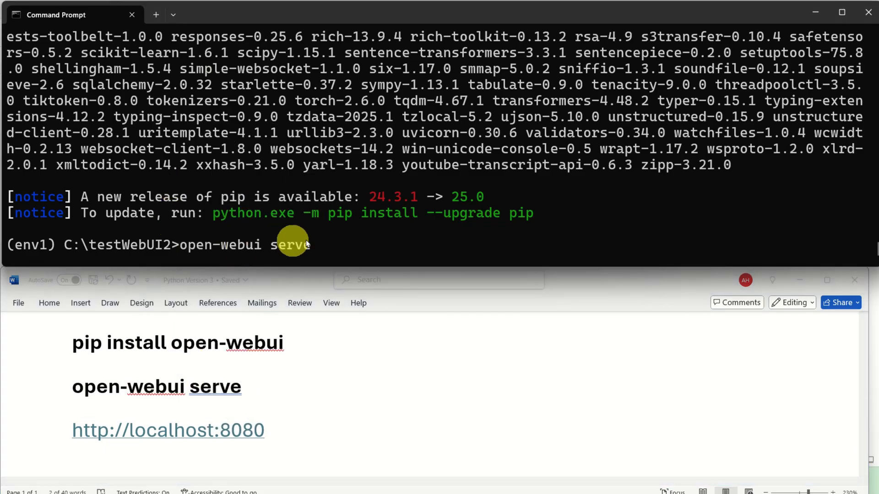
key(Return)
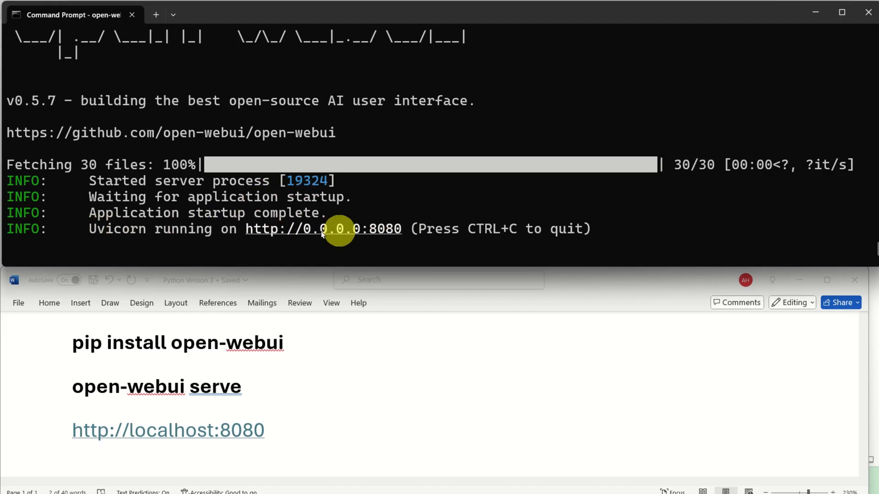
click(294, 435)
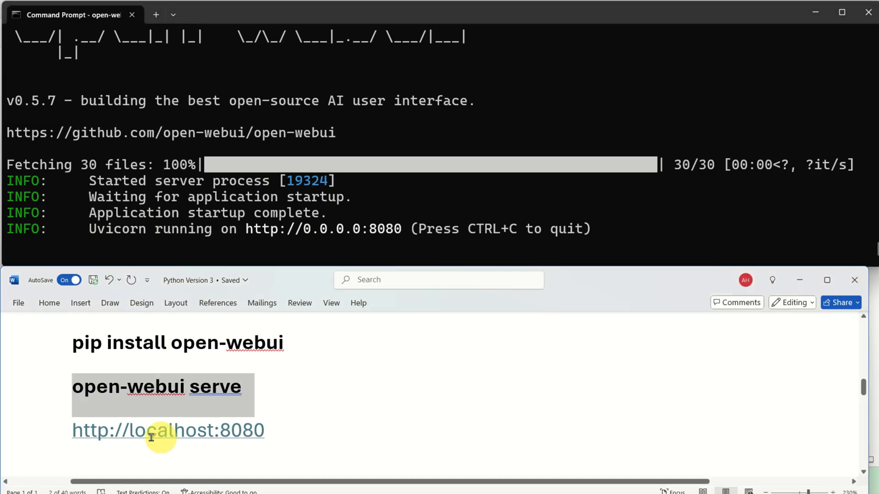
double_click(92, 437)
click(92, 438)
right_click(92, 438)
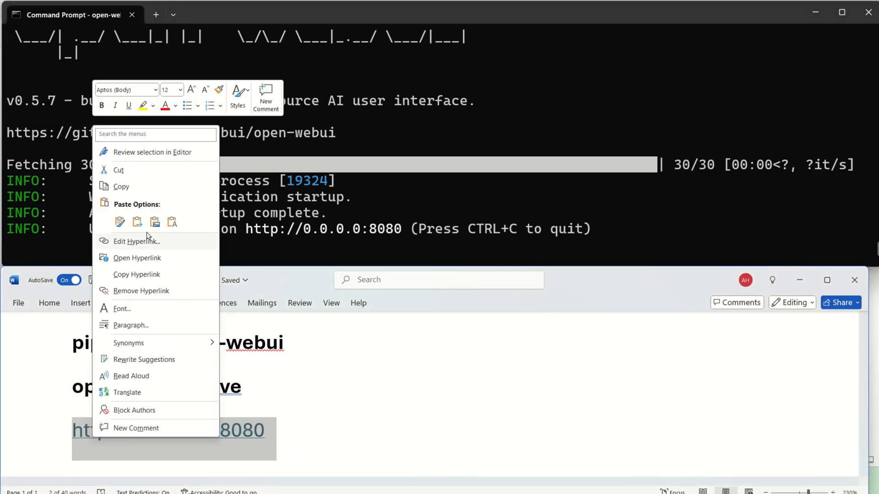
click(144, 191)
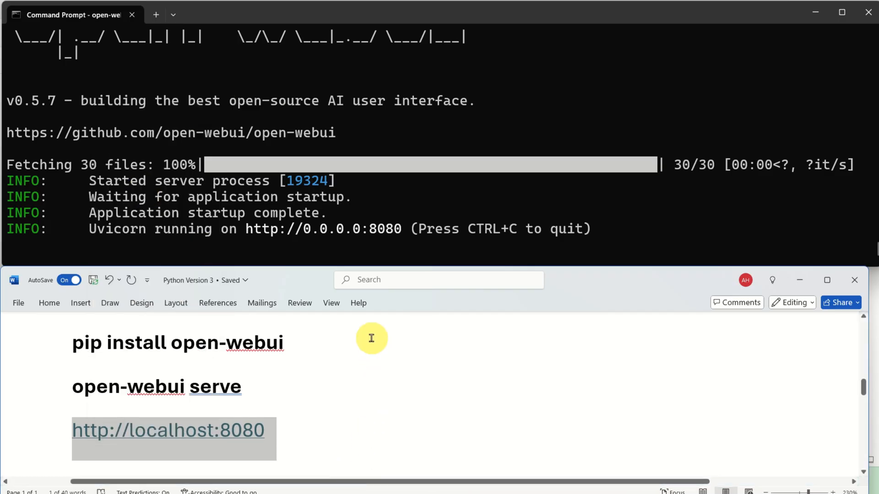
Step: Load localhost:8080 in a new Brave tab to reach the Open WebUI welcome page
key(alt+Tab)
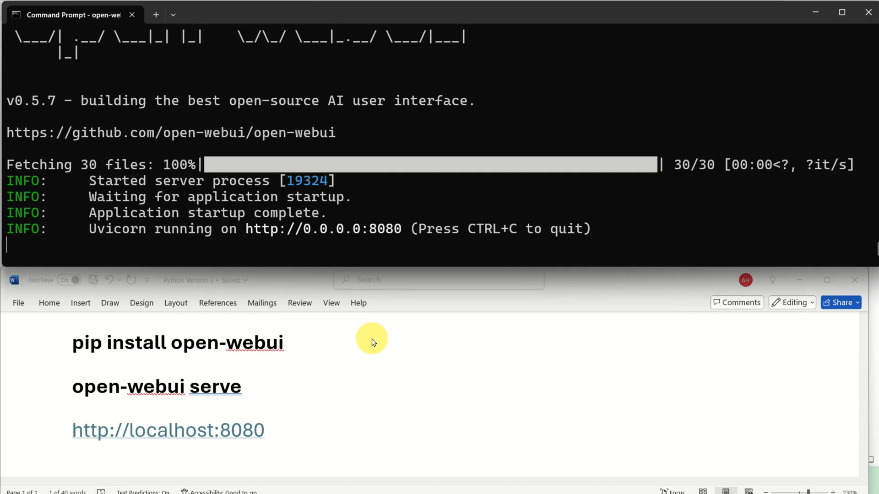
key(super)
click(504, 481)
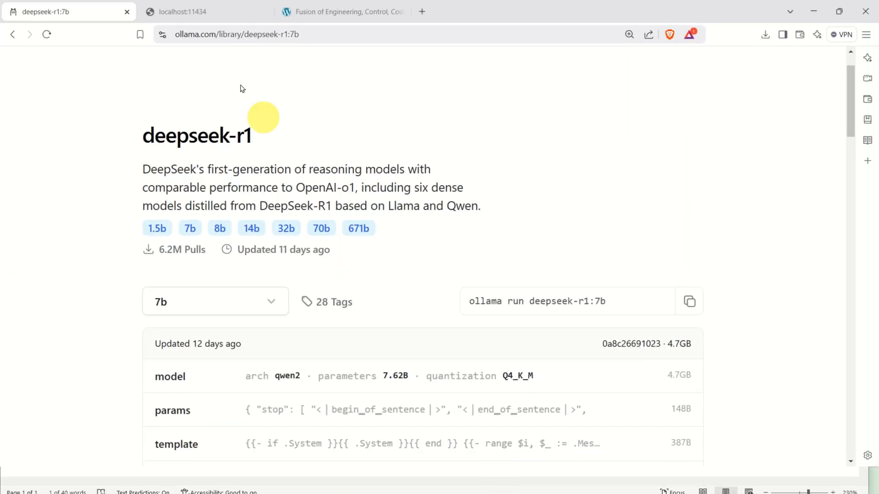
click(422, 12)
key(ctrl+v)
key(Return)
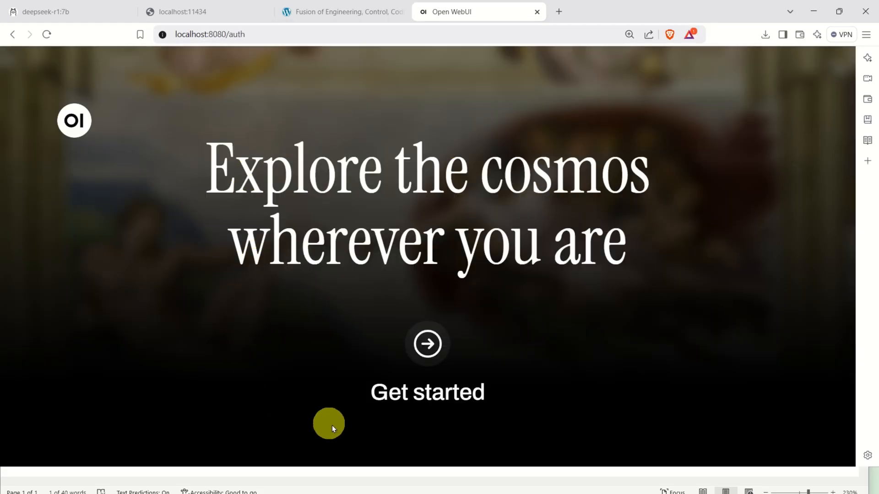
Step: Start the Get started form, zoom out and enter the account name
click(428, 346)
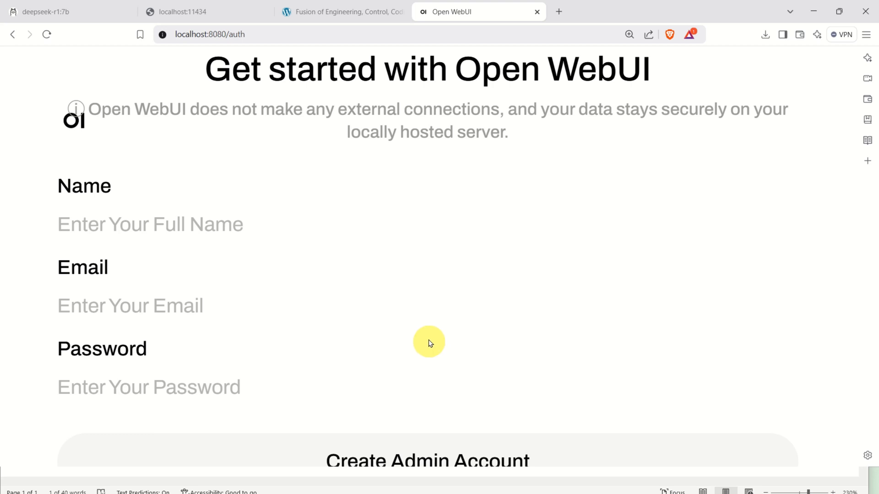
key(ctrl+minus)
key(ctrl+minus)
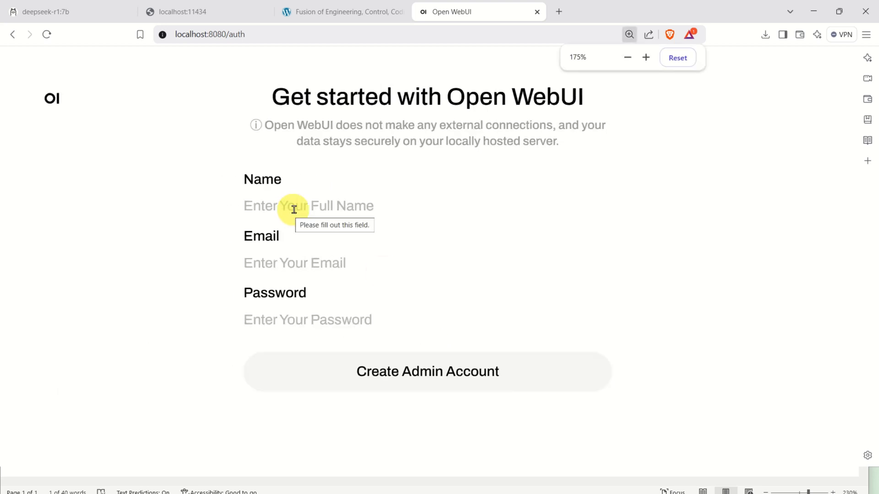
click(310, 206)
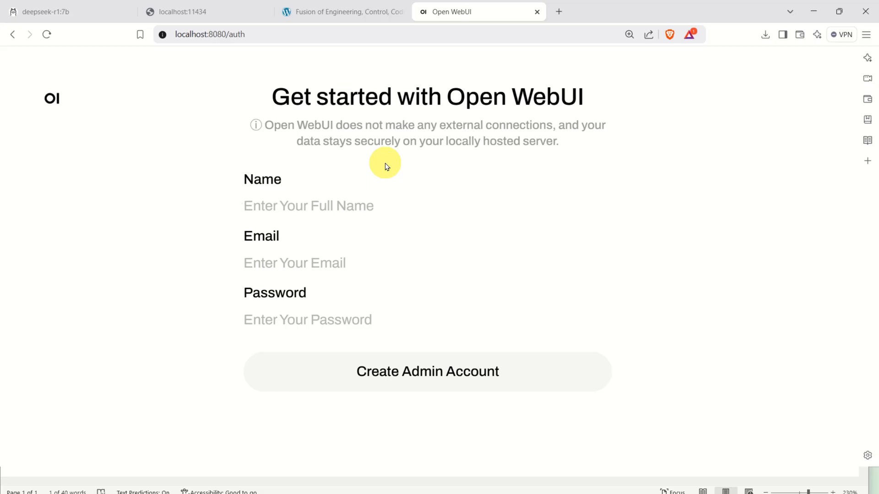
text(A)
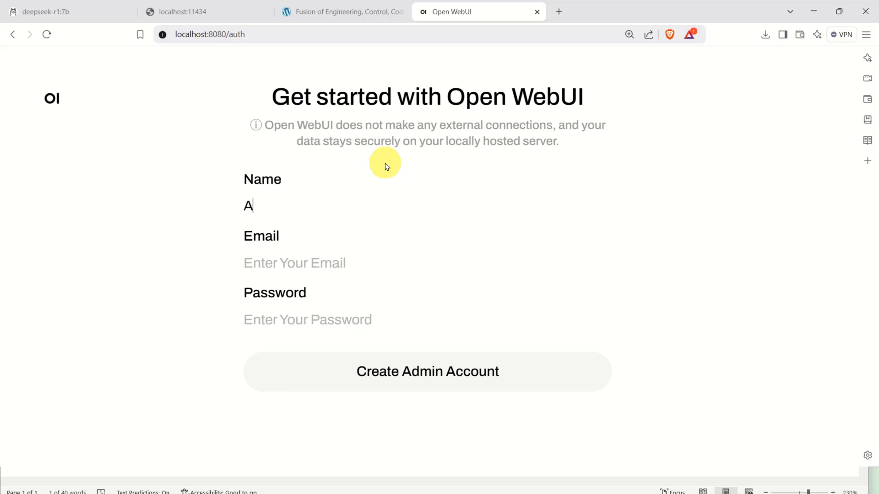
text(ee)
key(BackSpace)
key(BackSpace)
text(lex)
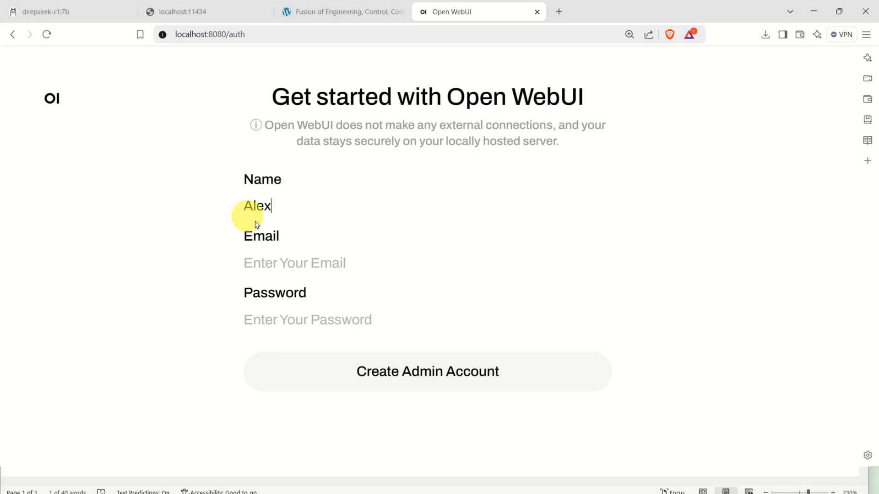
Step: Enter the email and password and create the admin account
click(302, 261)
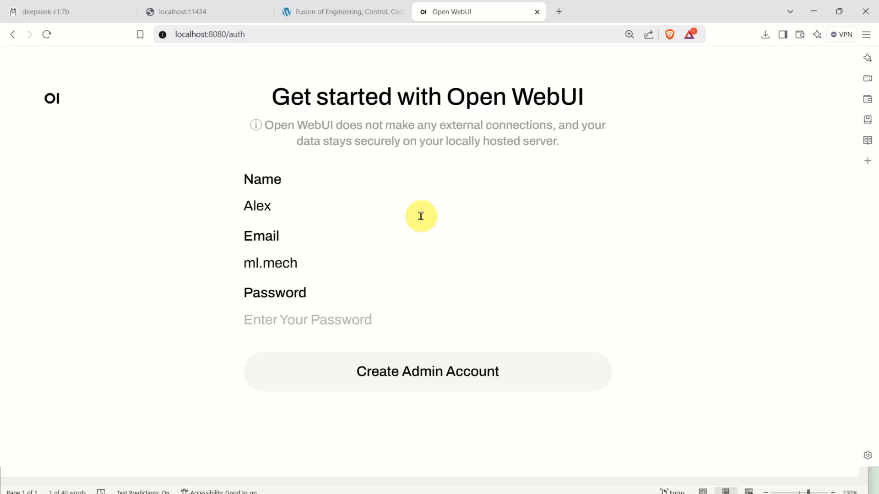
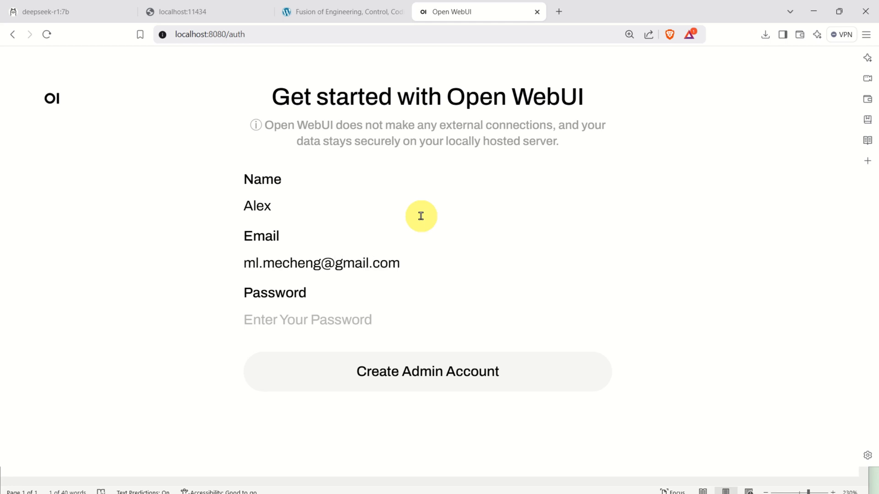
click(348, 318)
text(••)
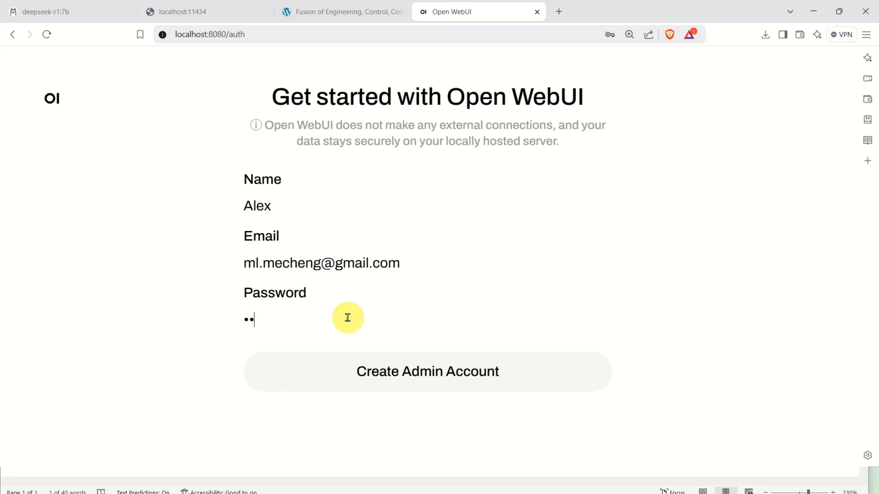
text(•••)
key(BackSpace)
key(BackSpace)
text(••••••••)
click(424, 363)
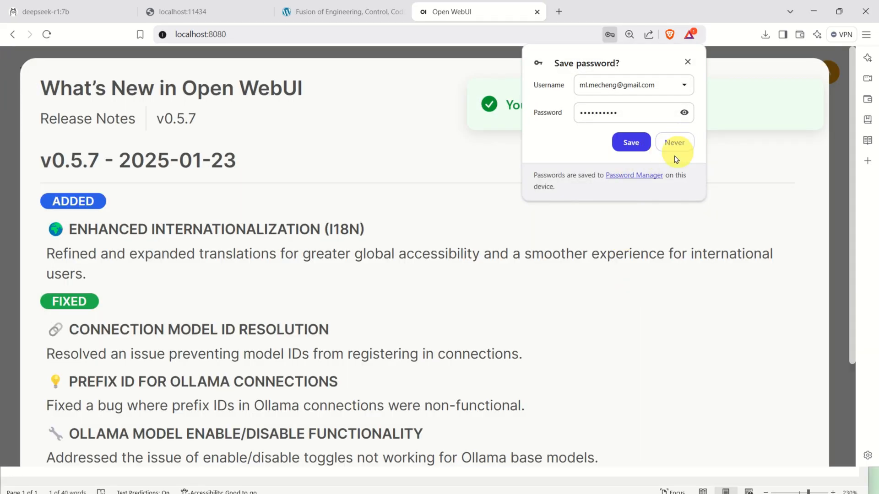
scroll(461, 258, down, 2)
scroll(460, 256, down, 3)
scroll(461, 256, down, 3)
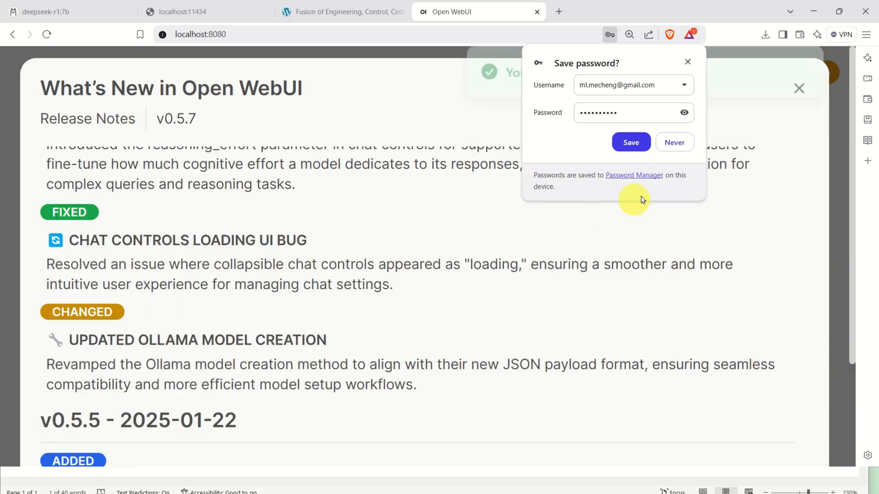
scroll(418, 269, down, 4)
scroll(417, 266, up, 1)
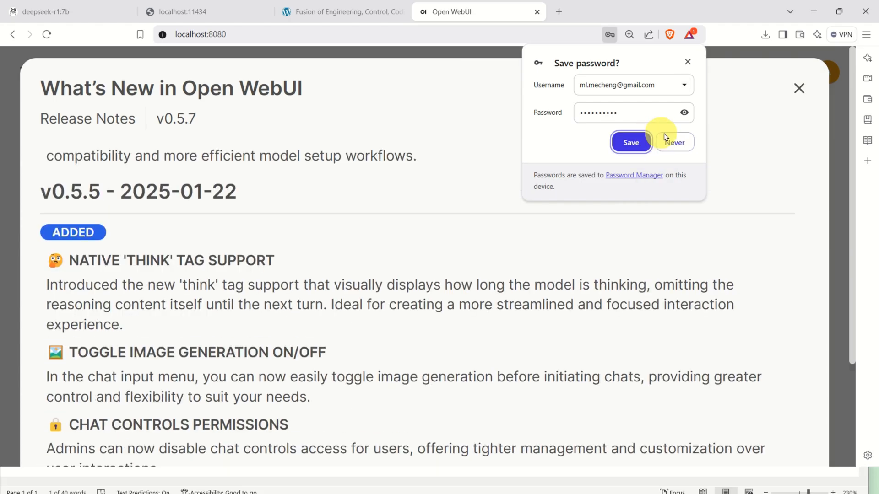
Step: Choose Never on the browser's Save password popup
click(666, 141)
scroll(534, 211, down, 2)
scroll(529, 222, down, 5)
scroll(532, 224, down, 4)
scroll(531, 224, down, 5)
scroll(532, 224, down, 5)
scroll(531, 225, down, 5)
scroll(531, 224, down, 5)
scroll(531, 223, up, 1)
scroll(532, 223, down, 5)
scroll(533, 224, down, 5)
scroll(536, 224, down, 5)
scroll(539, 224, up, 15)
scroll(536, 220, up, 10)
Step: Dismiss the release notes, keep deepseek-r1:7b and send 'Who are you?'
click(798, 88)
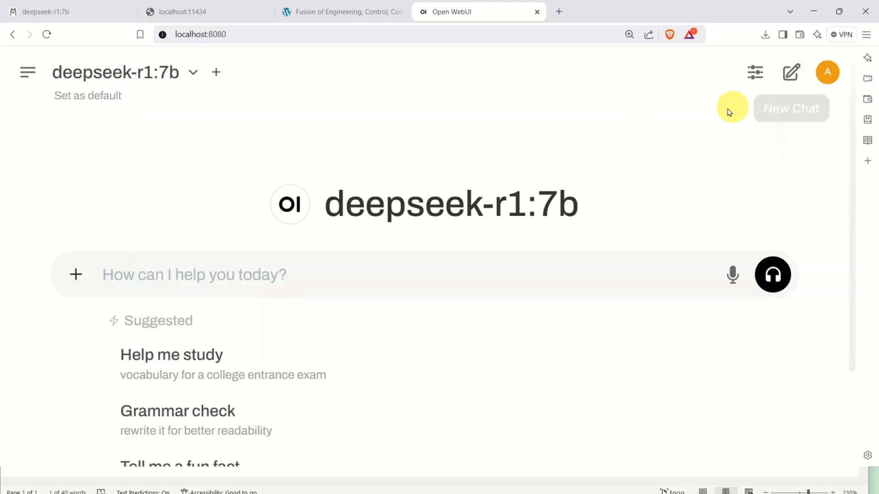
scroll(373, 206, down, 2)
scroll(373, 206, up, 2)
click(193, 73)
mouse_move(223, 164)
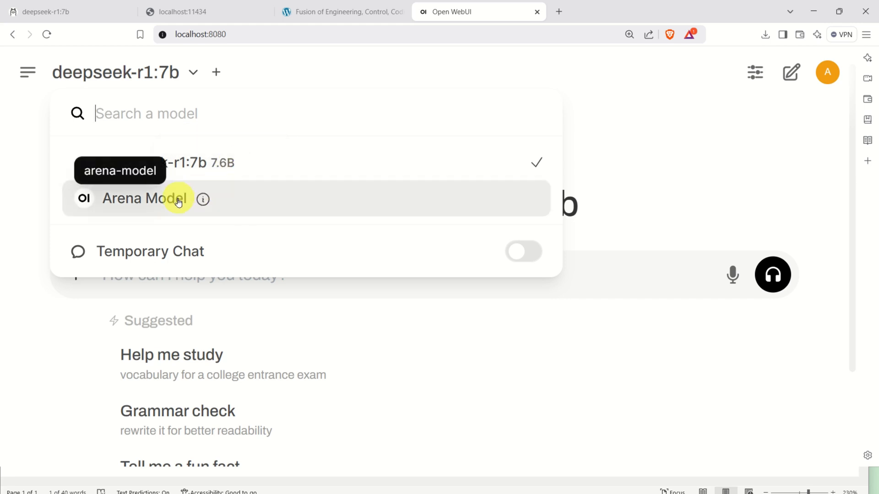
click(227, 164)
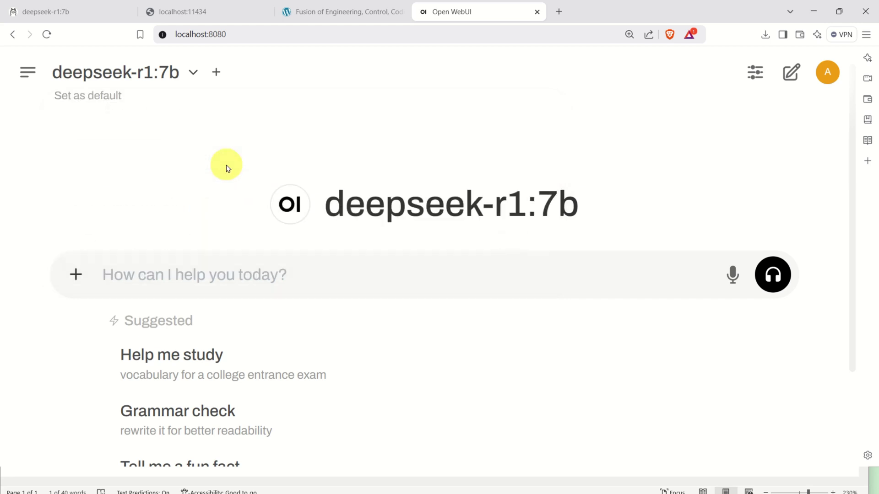
click(265, 271)
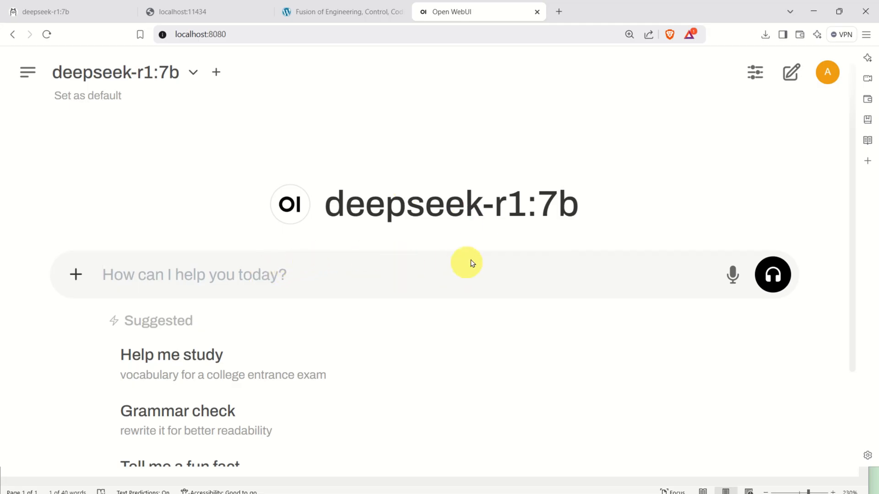
text(How)
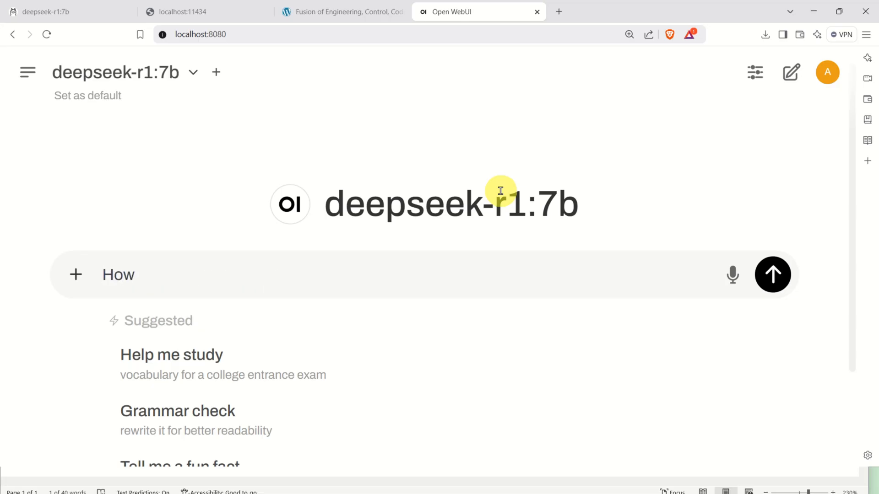
key(BackSpace)
key(BackSpace)
key(BackSpace)
text(Who are you)
key(Return)
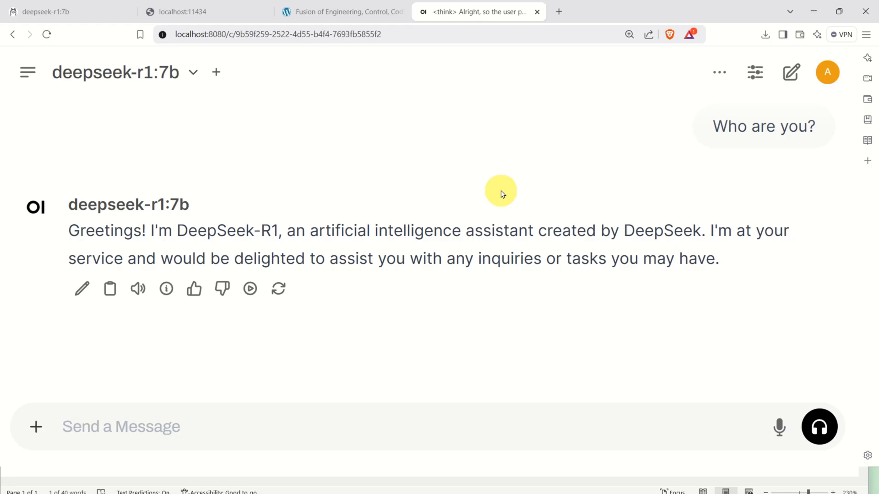
Step: Send the x²+5x+25=0 question and watch deepseek-r1:7b stream its complex-root answer
click(274, 427)
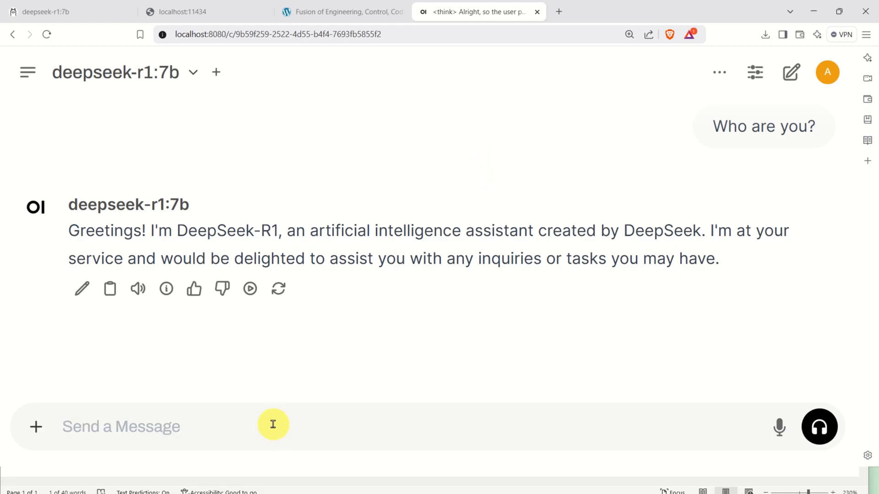
text(H)
key(BackSpace)
text(CAn you solve a )
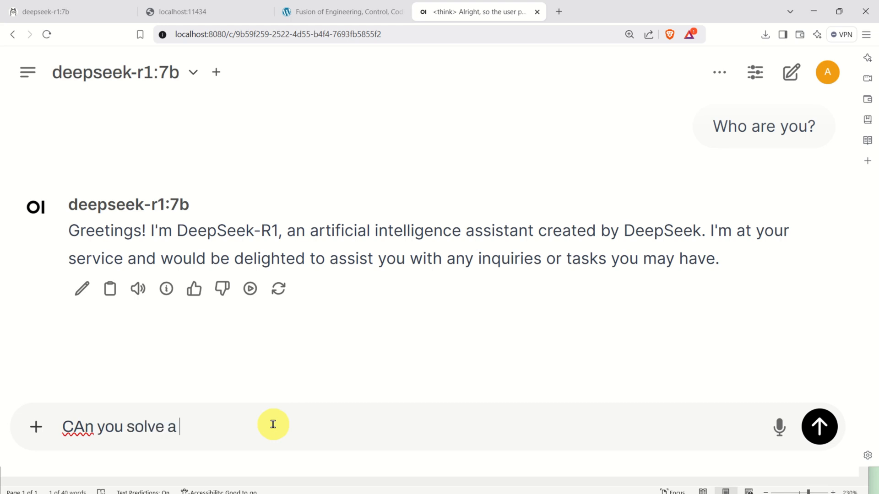
text(quara)
key(BackSpace)
key(BackSpace)
text(daratic equation x²+)
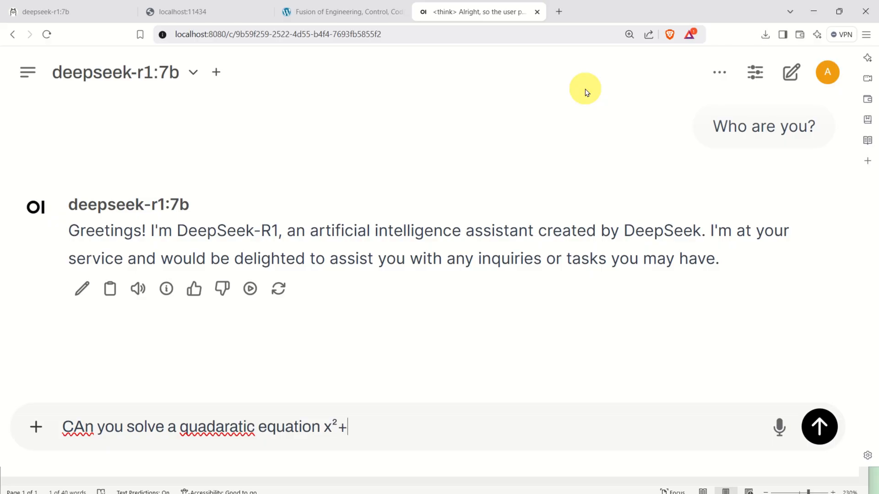
text(5x+25=0)
key(Return)
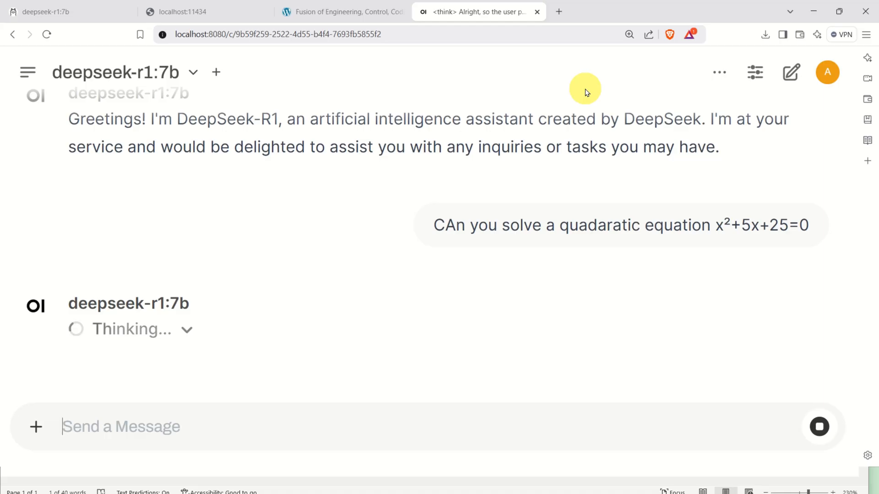
key(super)
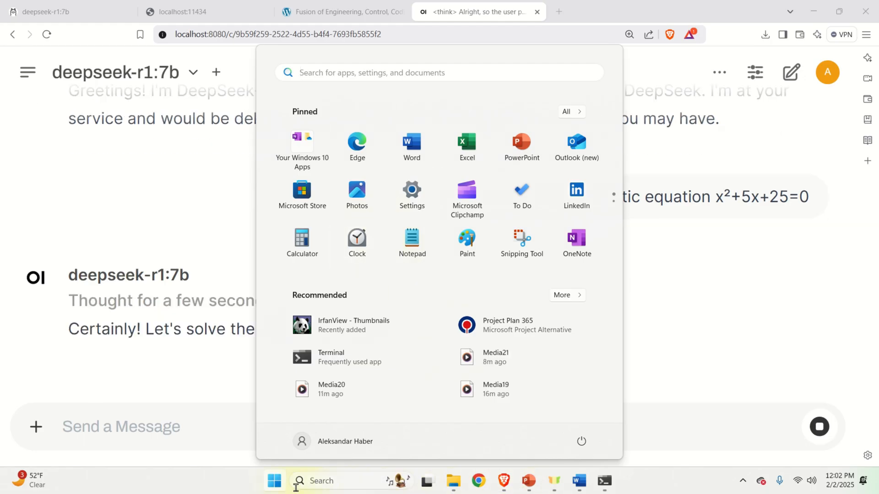
key(super)
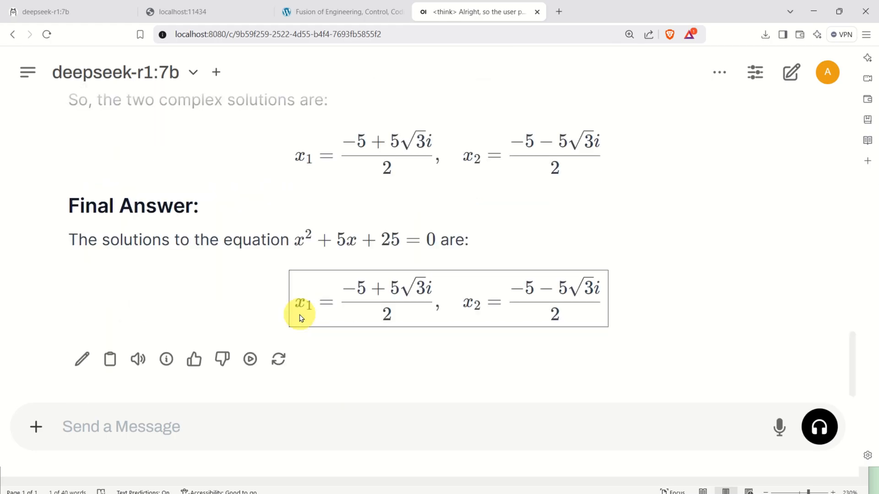
click(755, 72)
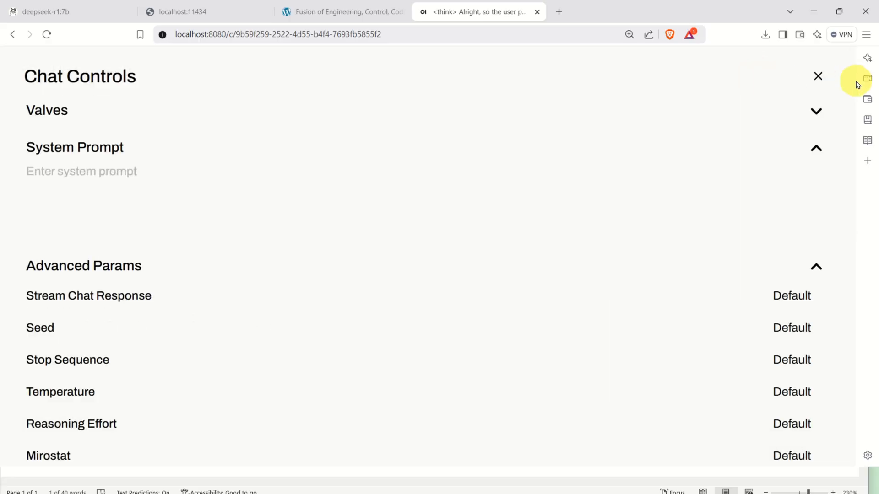
click(818, 77)
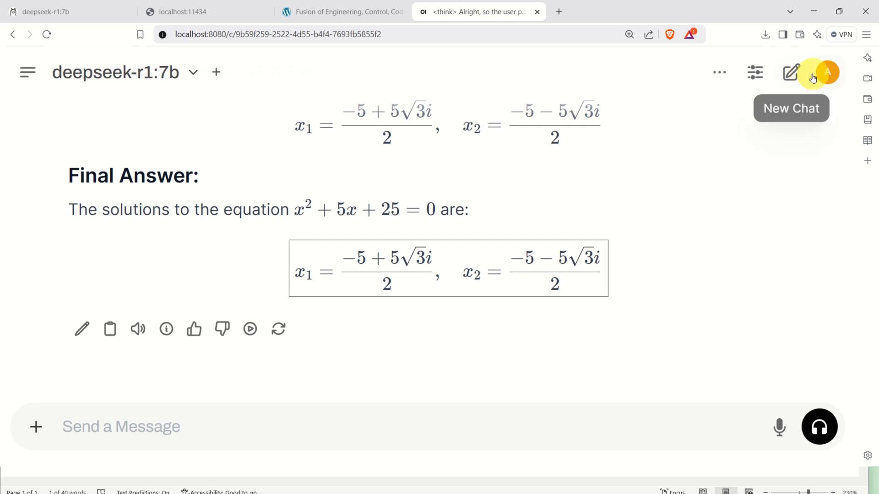
click(718, 74)
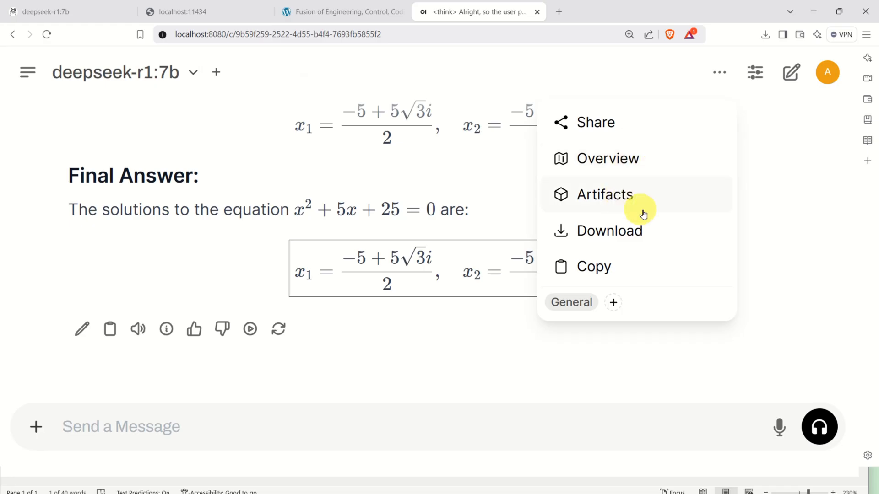
scroll(440, 330, up, 1)
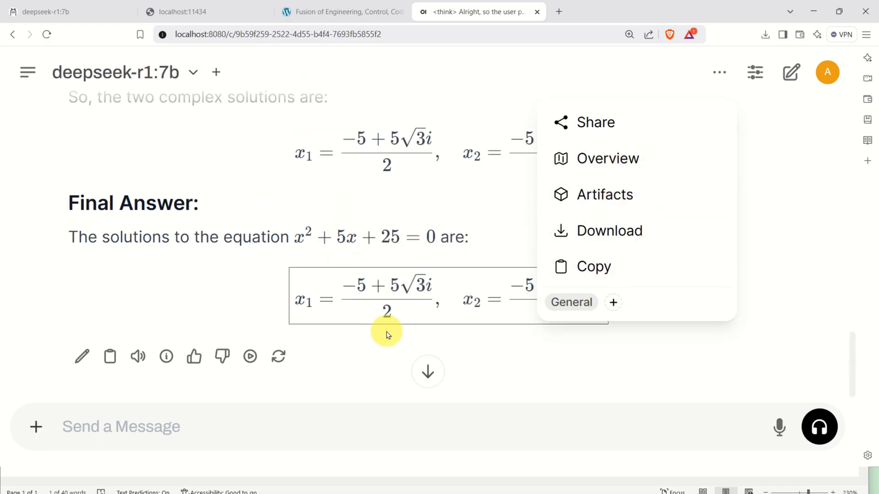
scroll(383, 334, up, 1)
scroll(337, 348, up, 5)
scroll(358, 326, up, 5)
scroll(361, 323, up, 10)
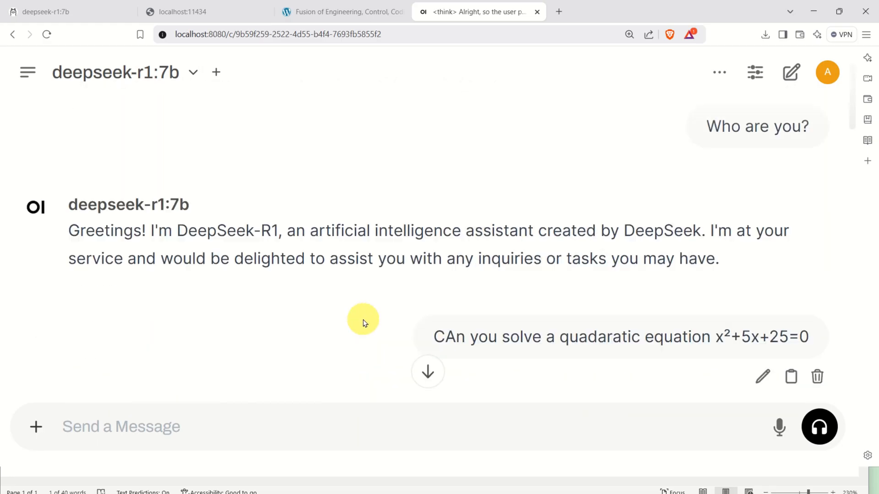
scroll(364, 298, down, 12)
scroll(357, 336, down, 10)
scroll(377, 343, down, 2)
scroll(461, 318, up, 8)
scroll(466, 315, up, 5)
scroll(583, 138, up, 5)
scroll(412, 145, up, 3)
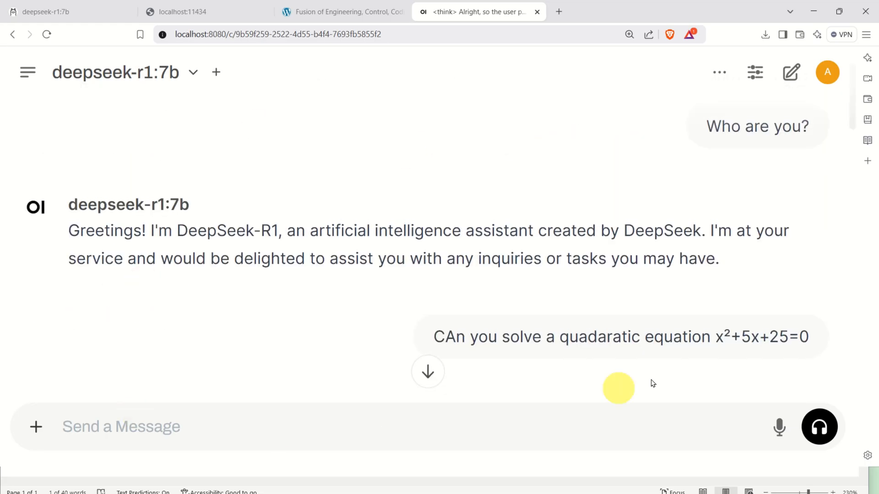